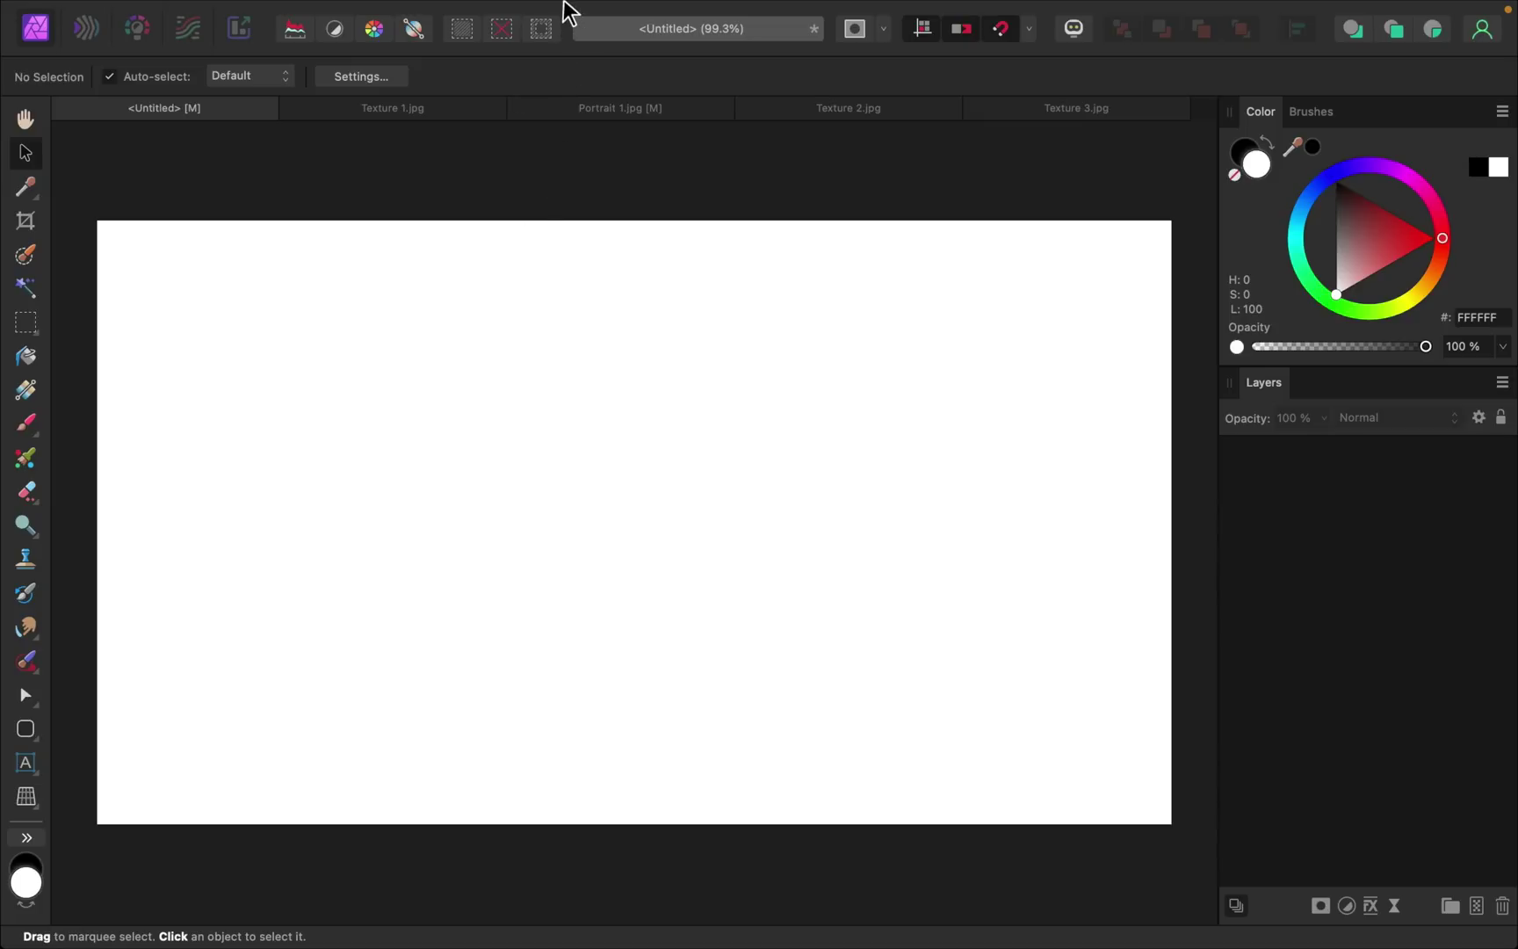
Add a cyan (2CDCD7) fill layer to the untitled document, then switch to Texture 1.jpg
mouse_move(552, 5)
click(463, 13)
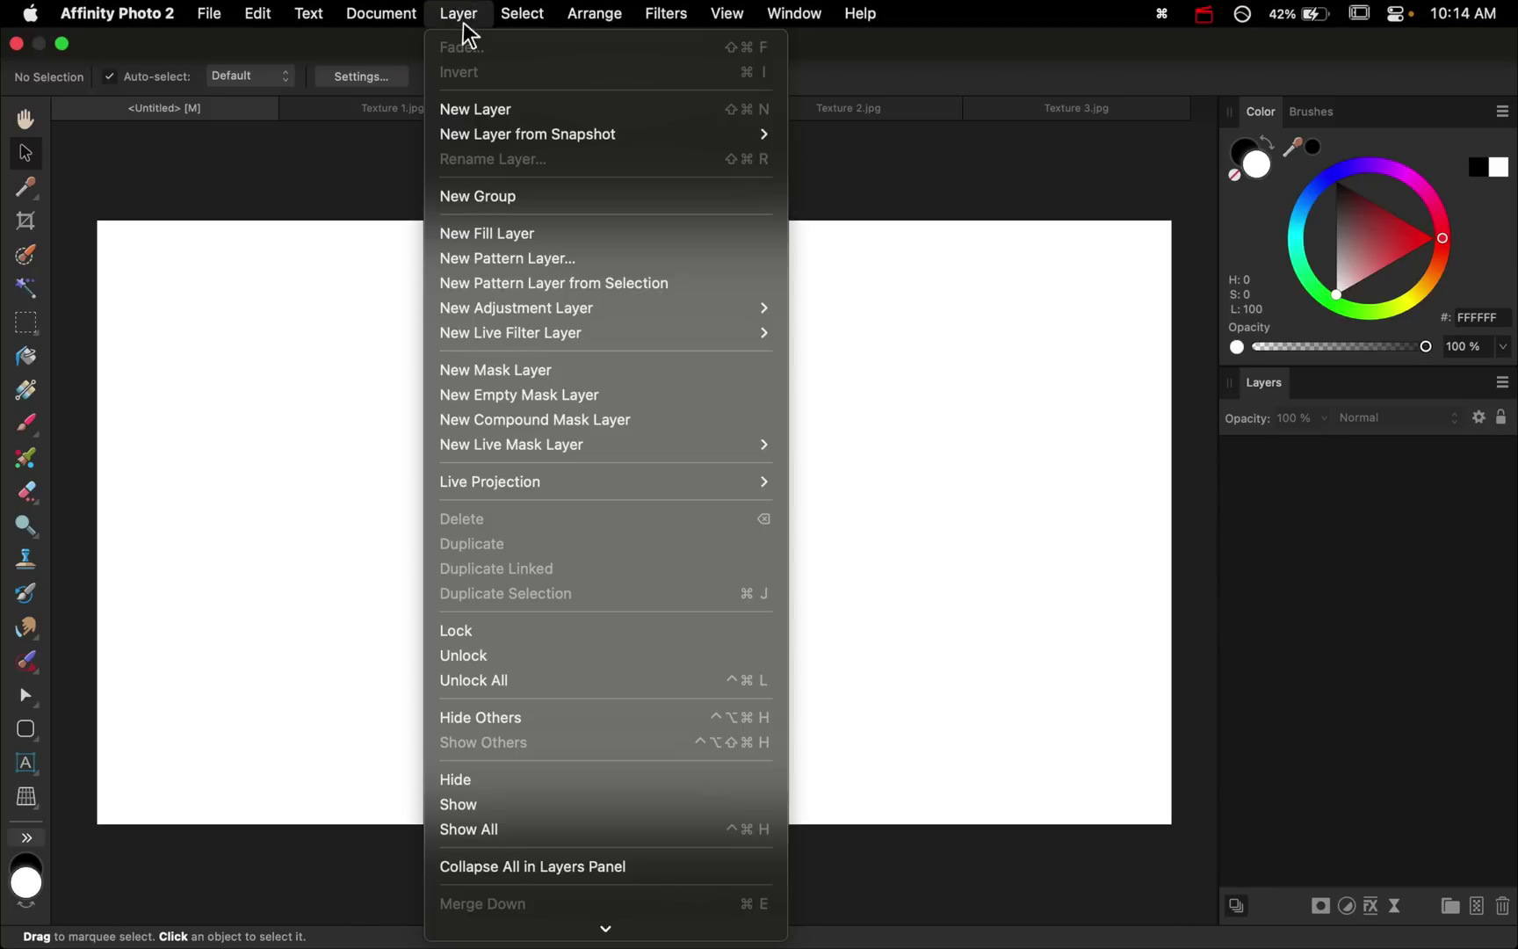
click(578, 243)
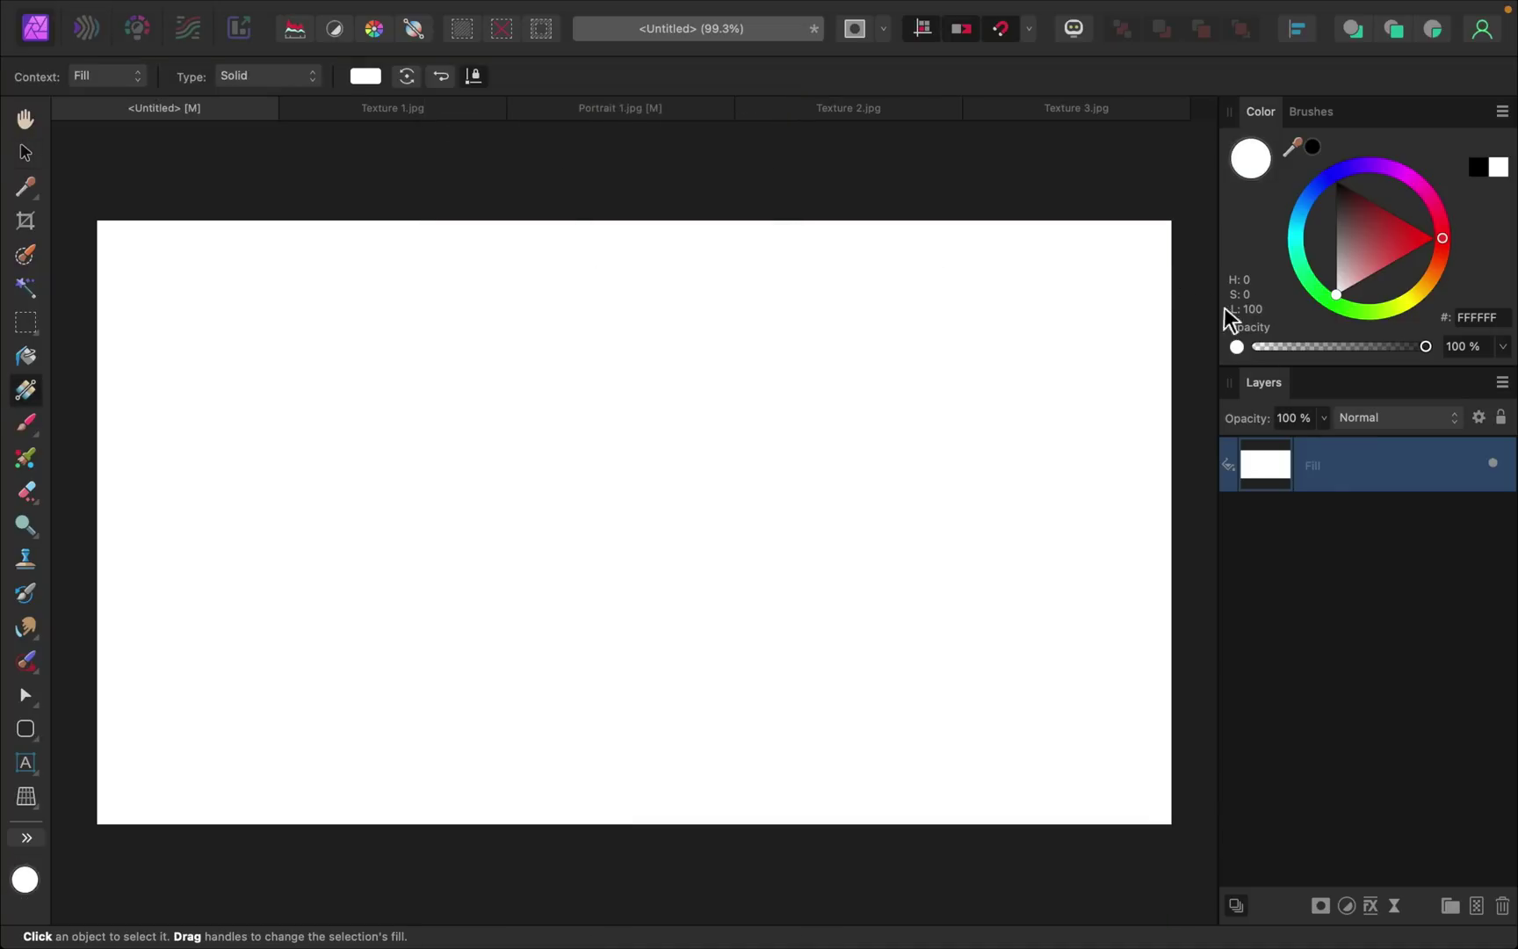
mouse_move(1383, 249)
mouse_down()
mouse_move(1409, 243)
mouse_move(1410, 183)
mouse_move(1317, 184)
mouse_move(1289, 240)
mouse_up()
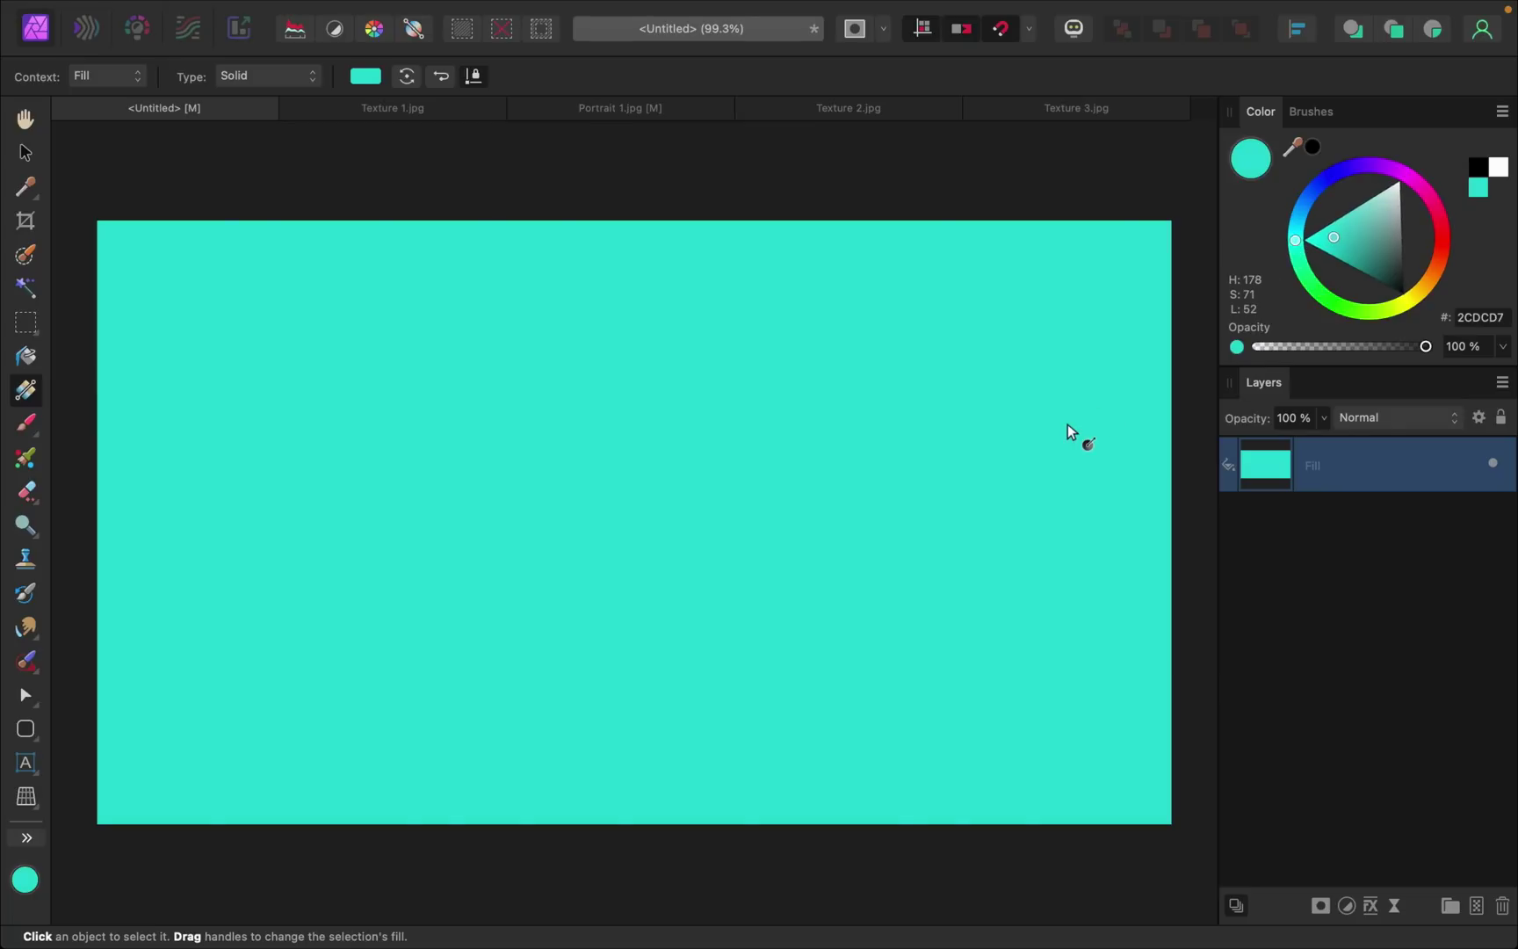
click(426, 111)
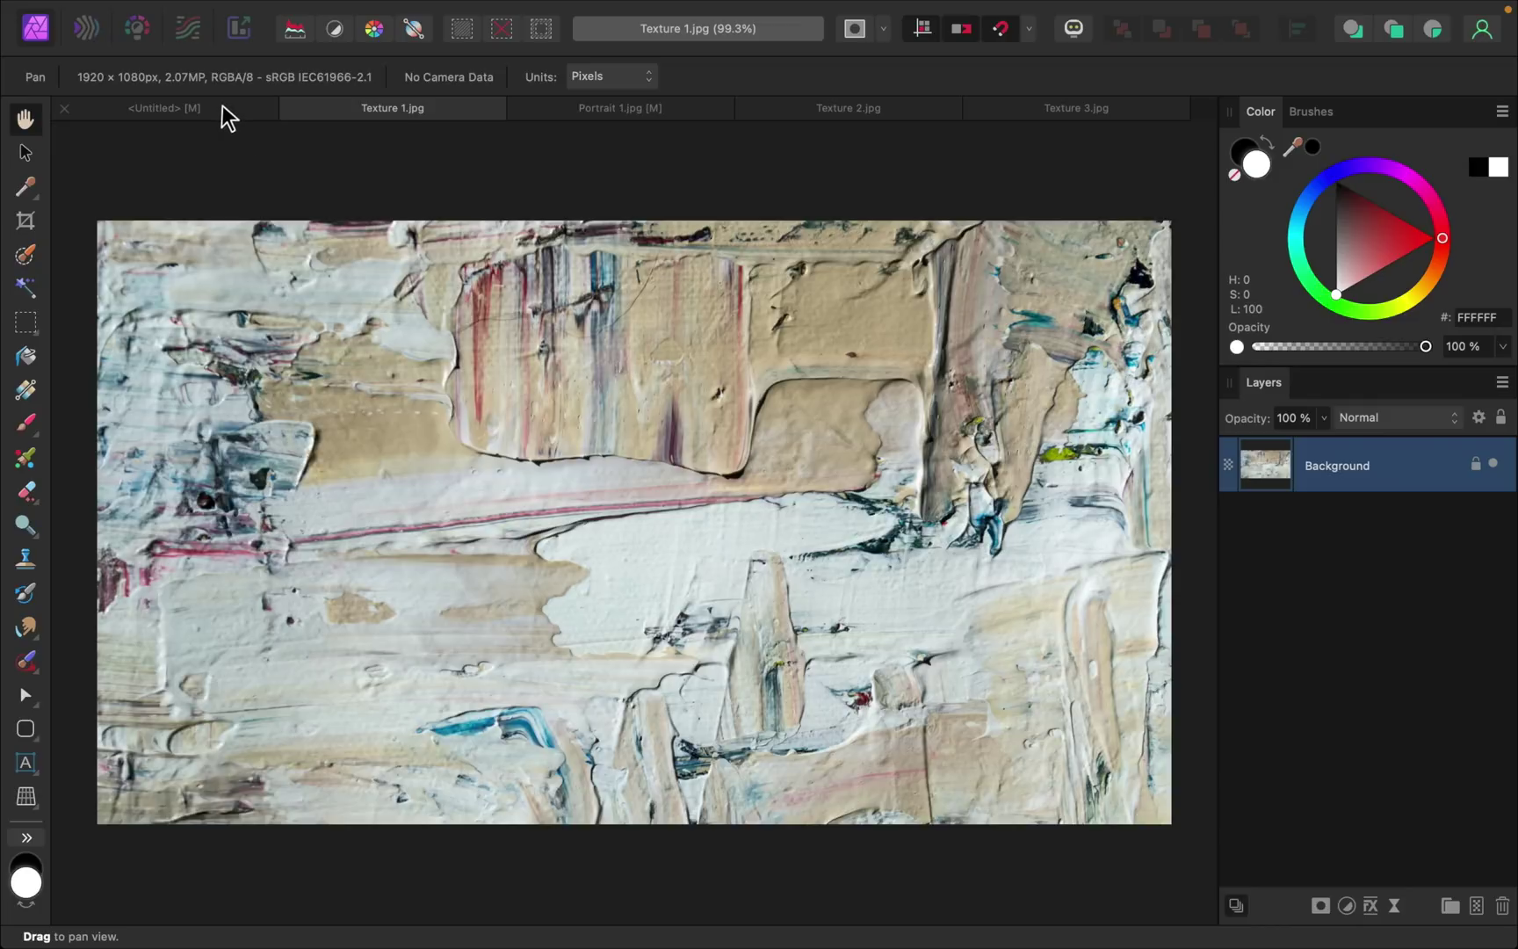
Copy the Texture 1.jpg image and paste it into the untitled document above the cyan fill
key(super+c)
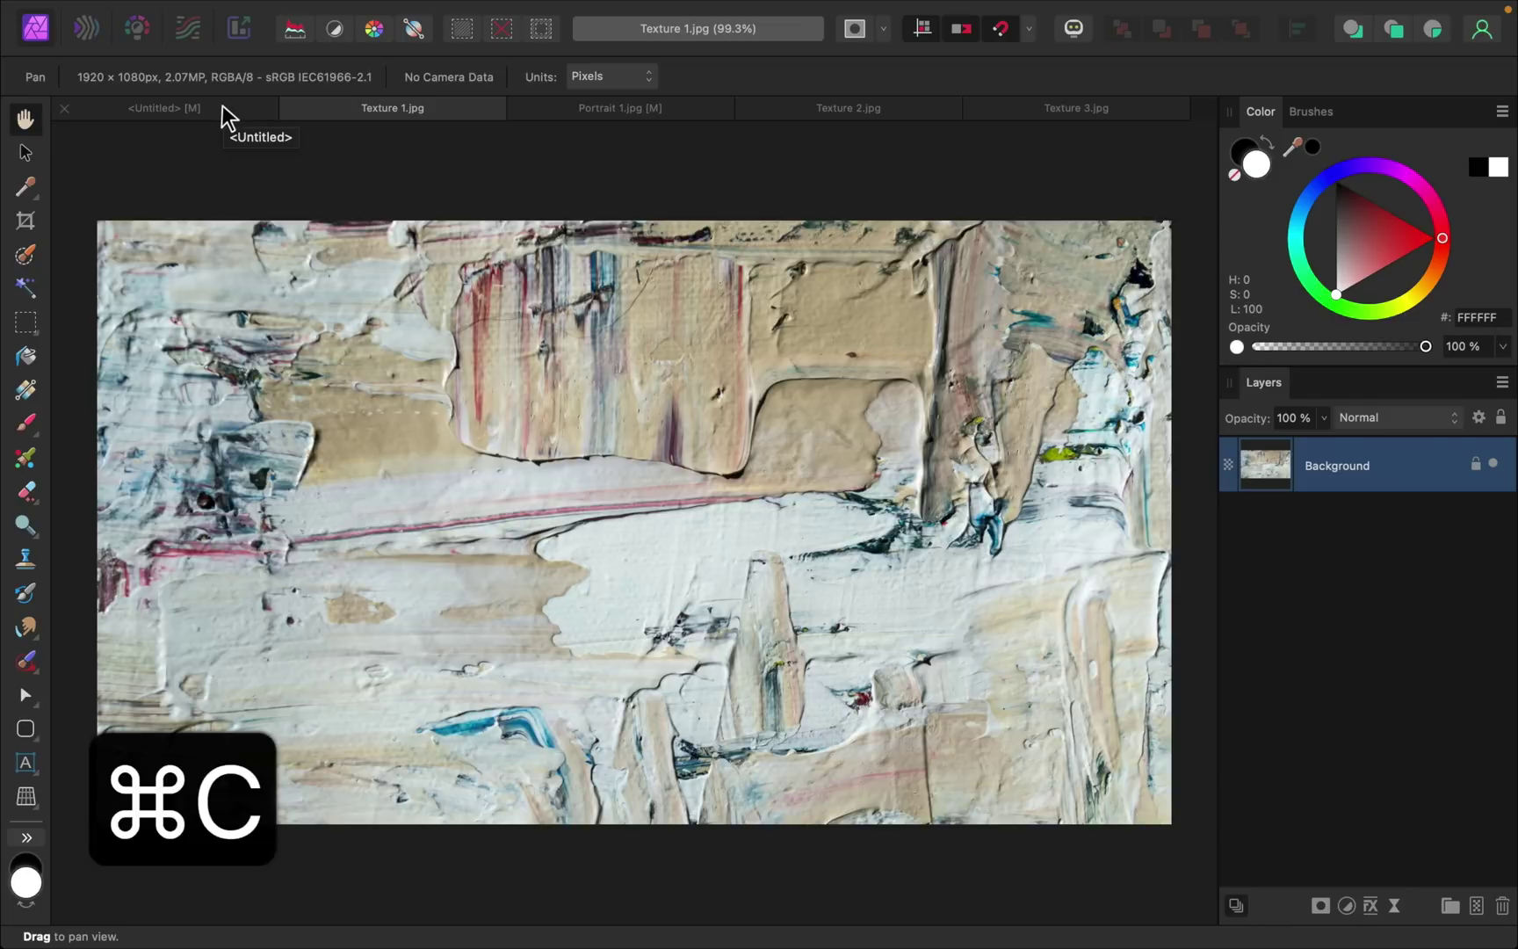
click(221, 105)
key(g)
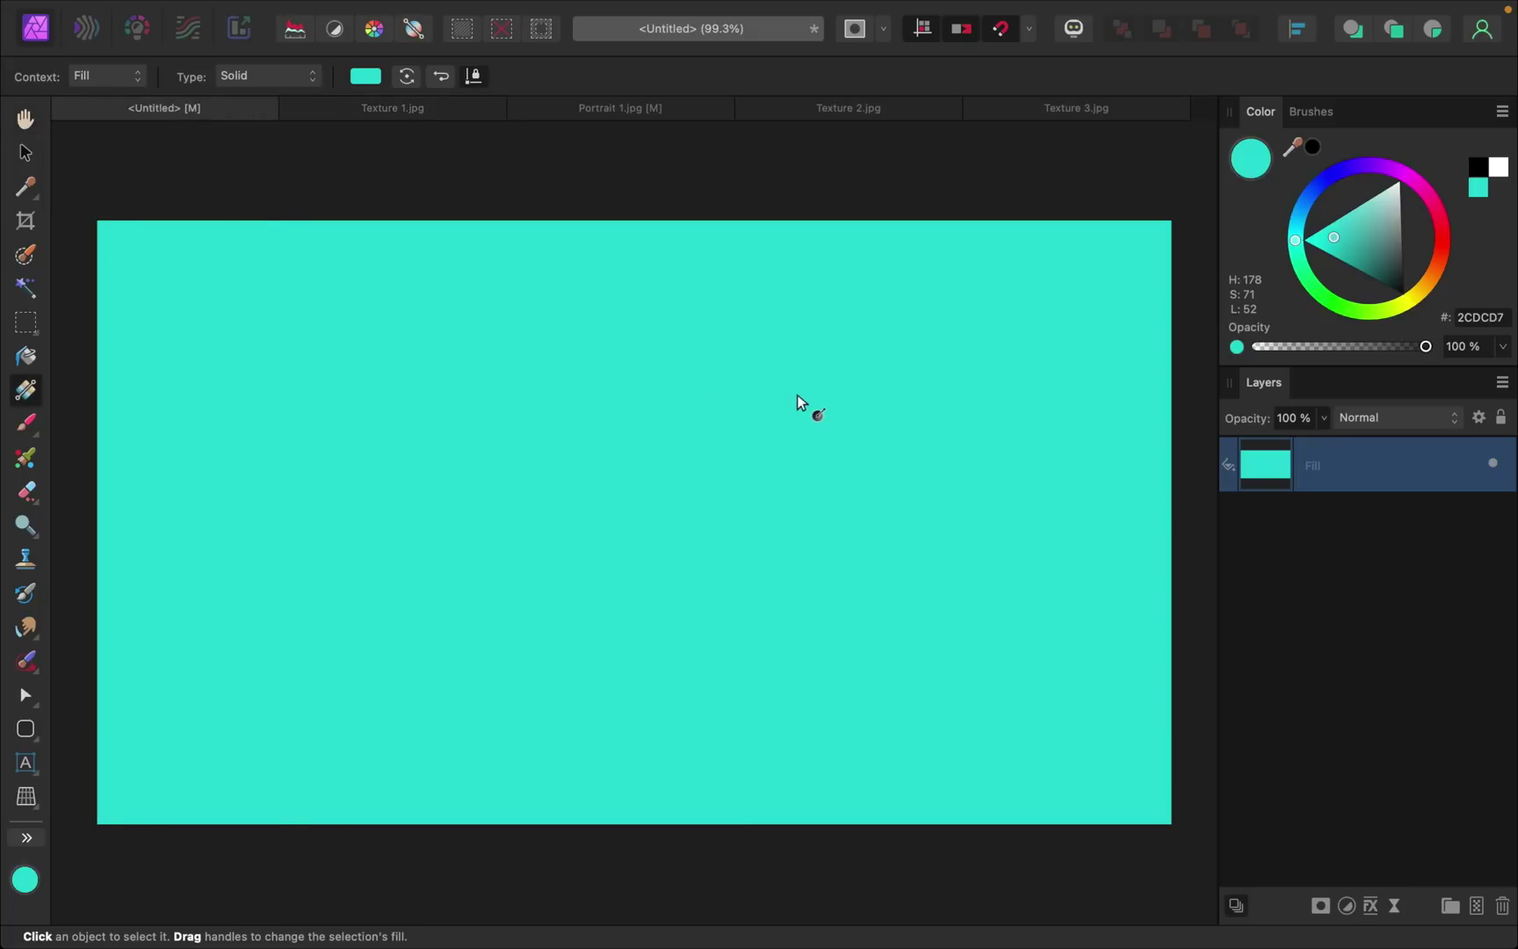
key(super+v)
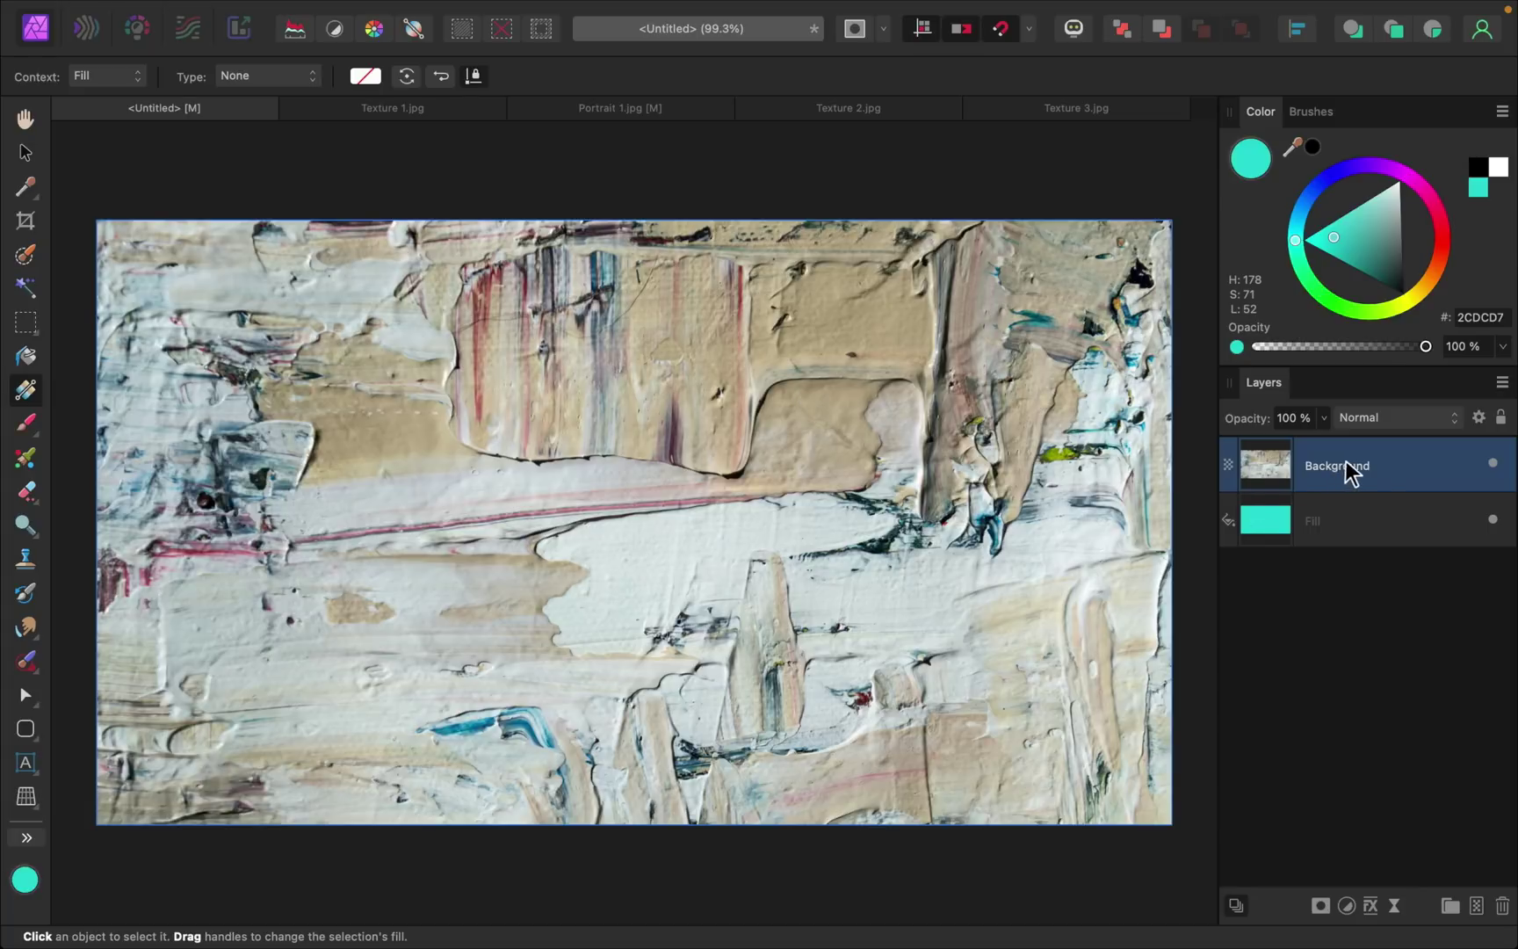
Set the pasted texture layer to Multiply blend mode at 48% opacity
click(1395, 416)
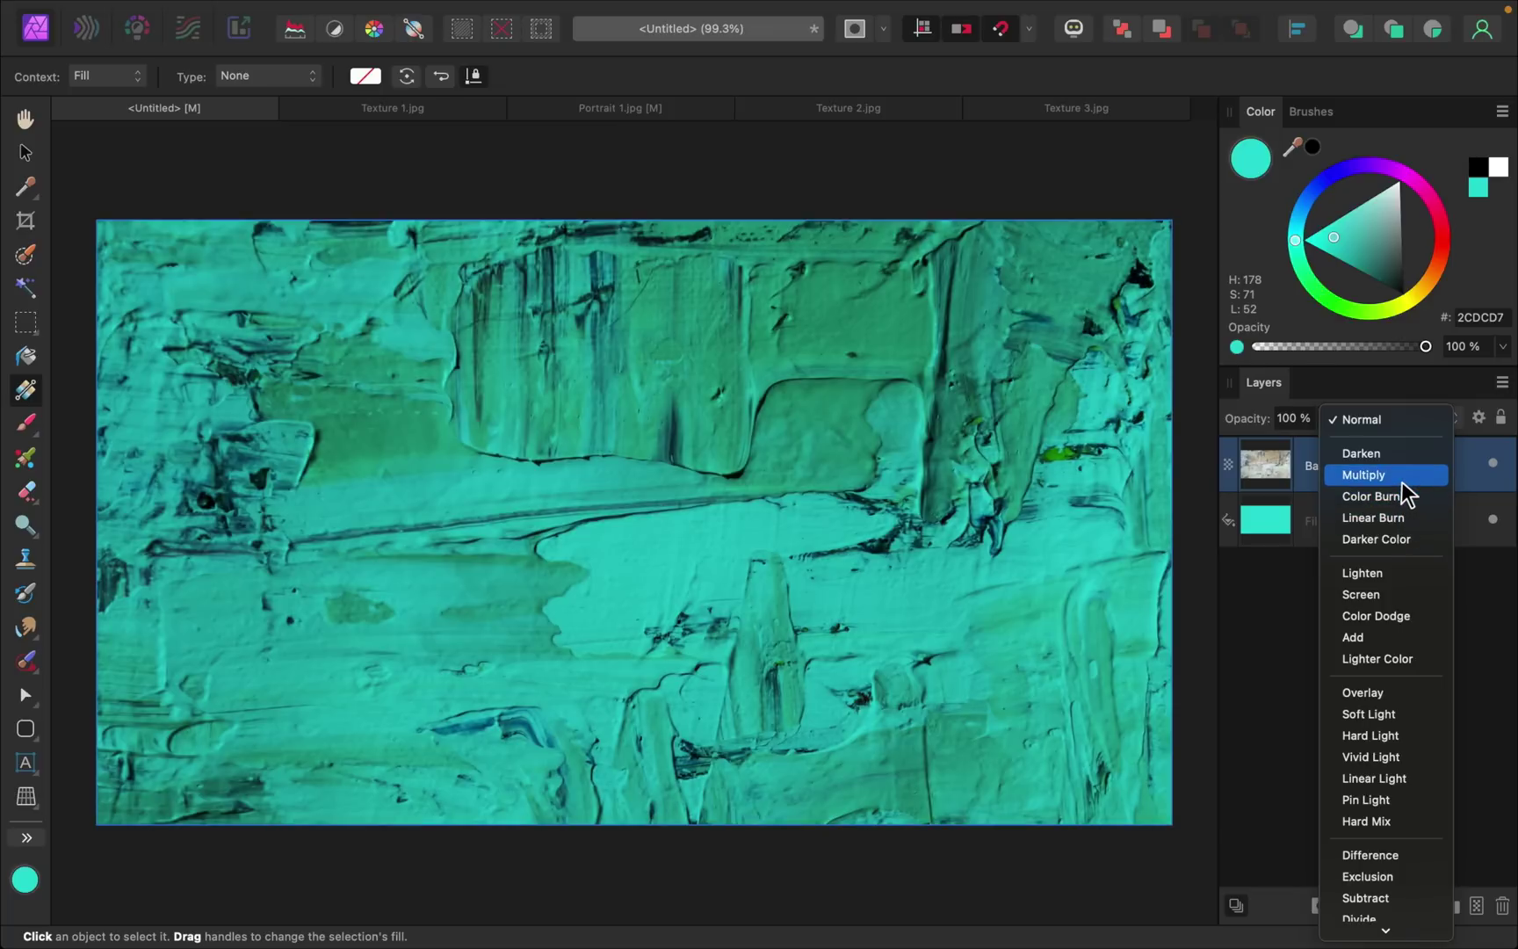
click(1402, 482)
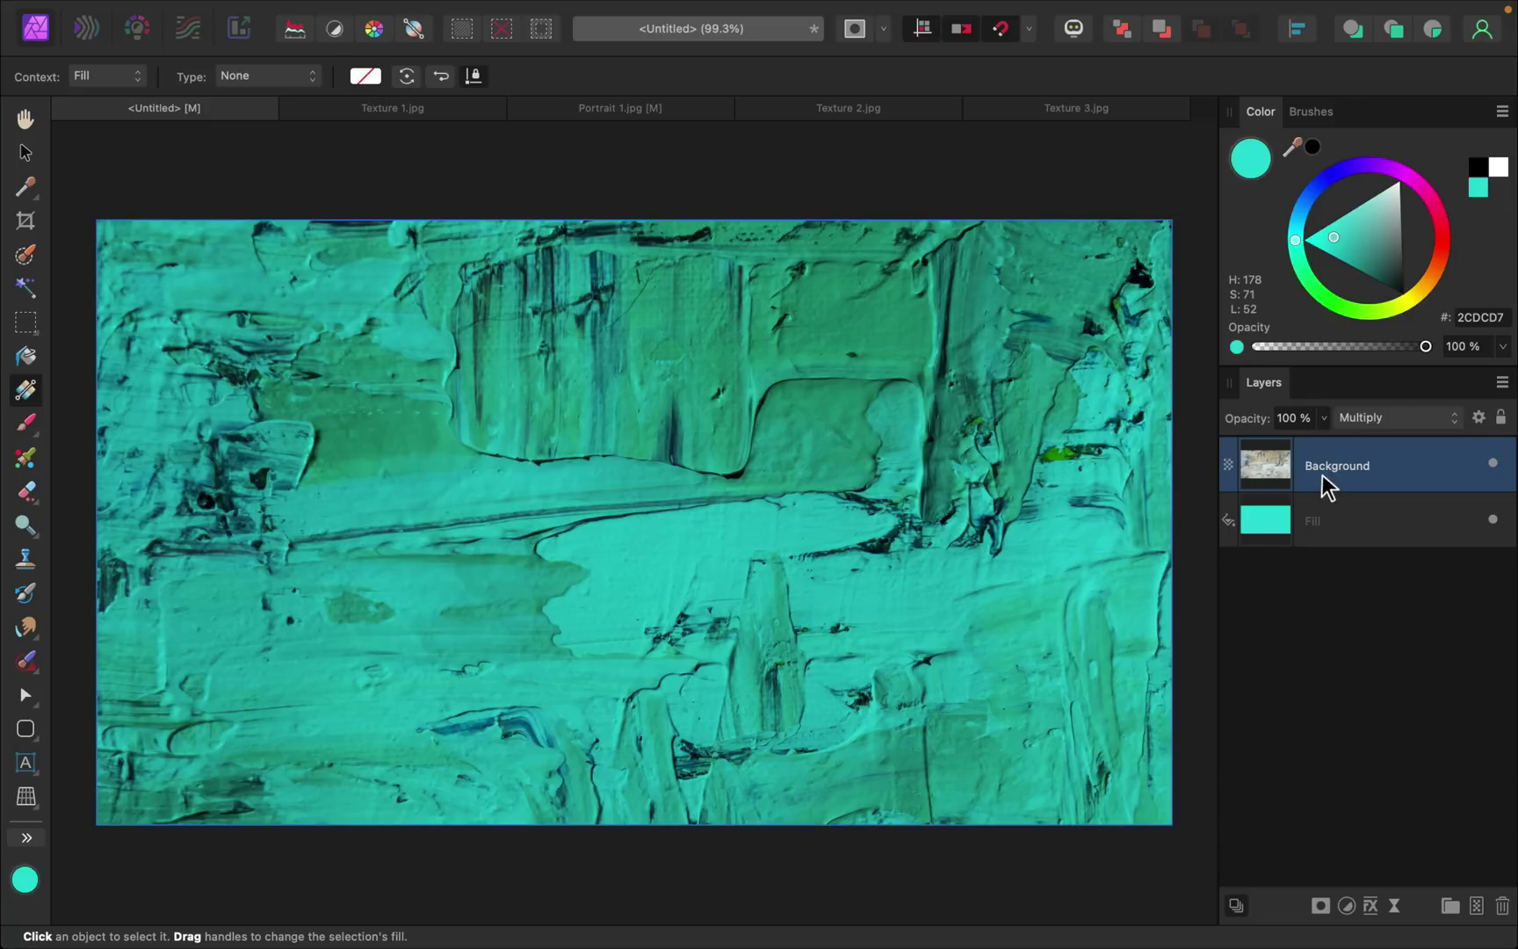
click(1323, 418)
drag(1318, 441, 1221, 444)
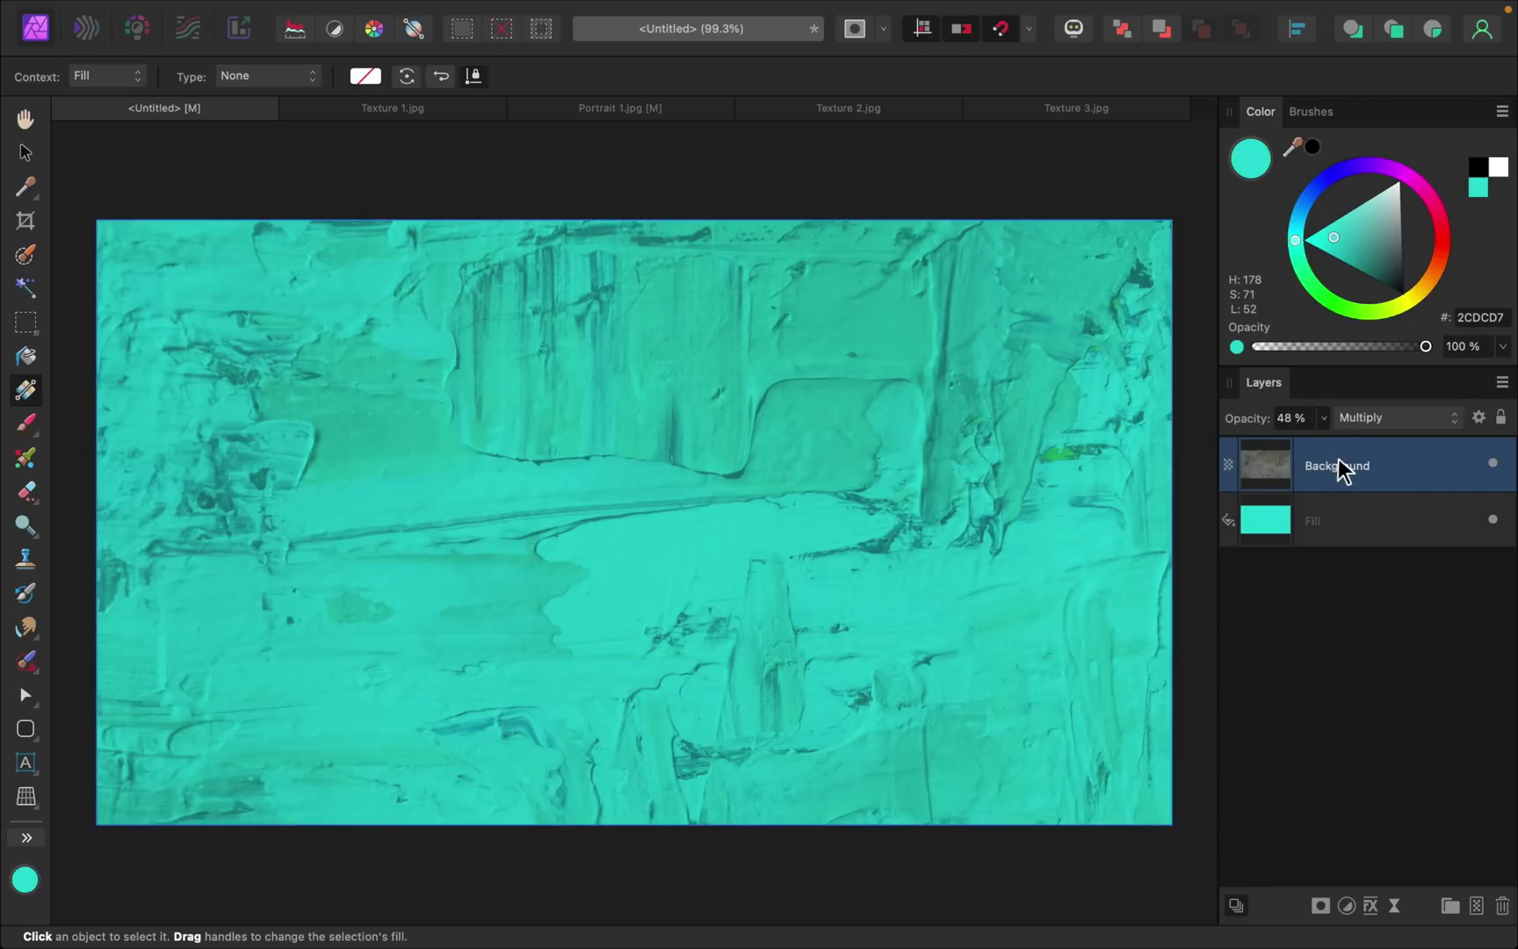
Add a 0.9 px live Gaussian blur to the texture and hide the cyan fill layer
click(1396, 902)
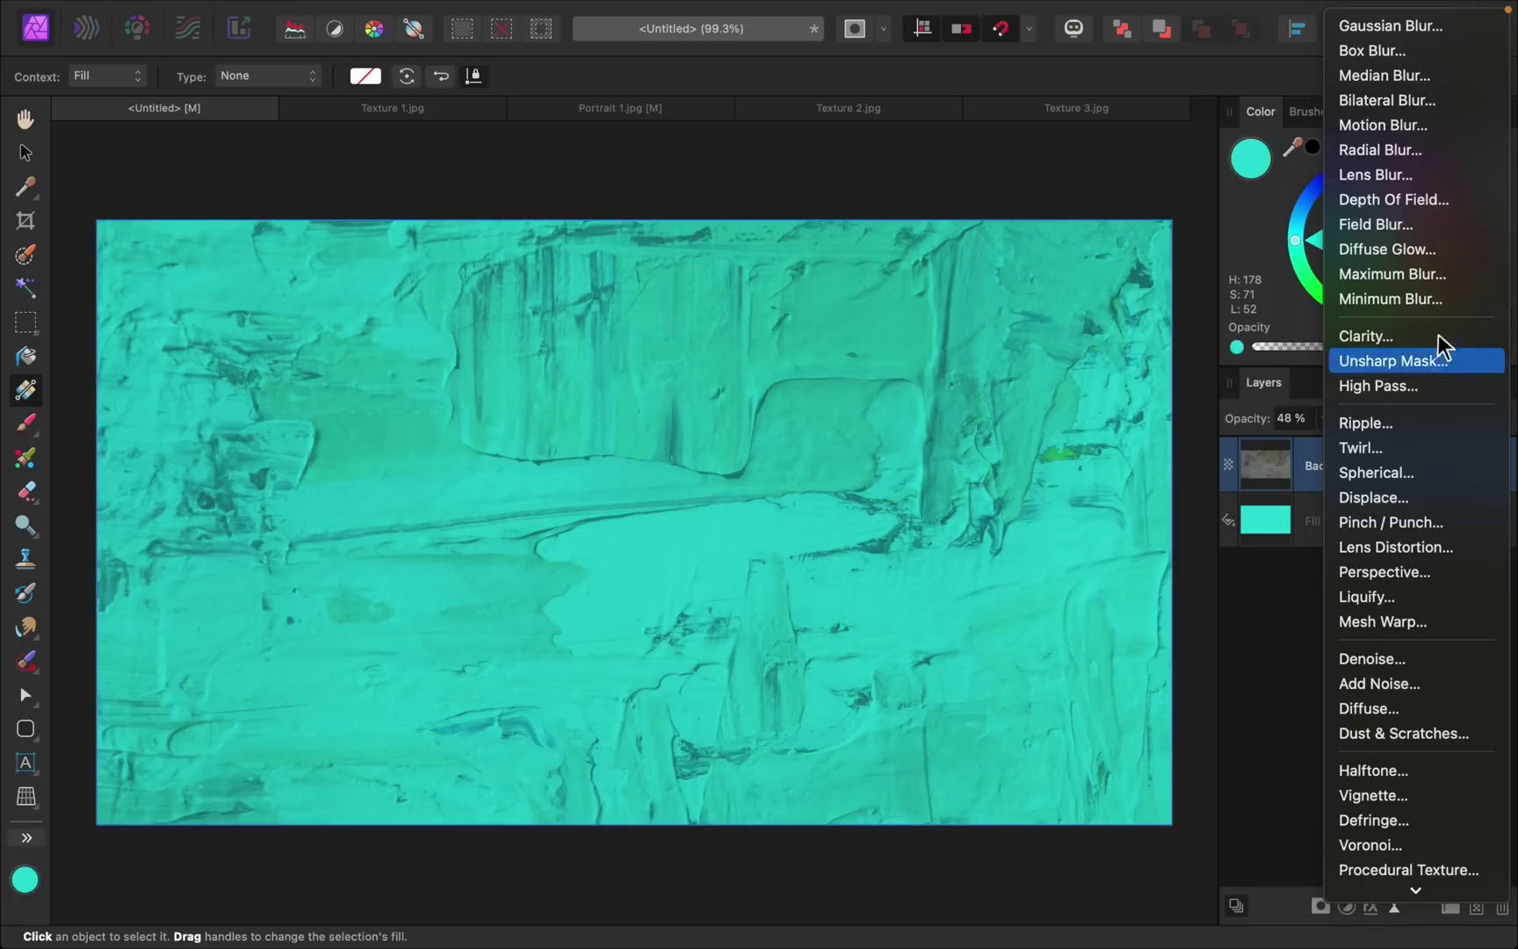
click(1469, 33)
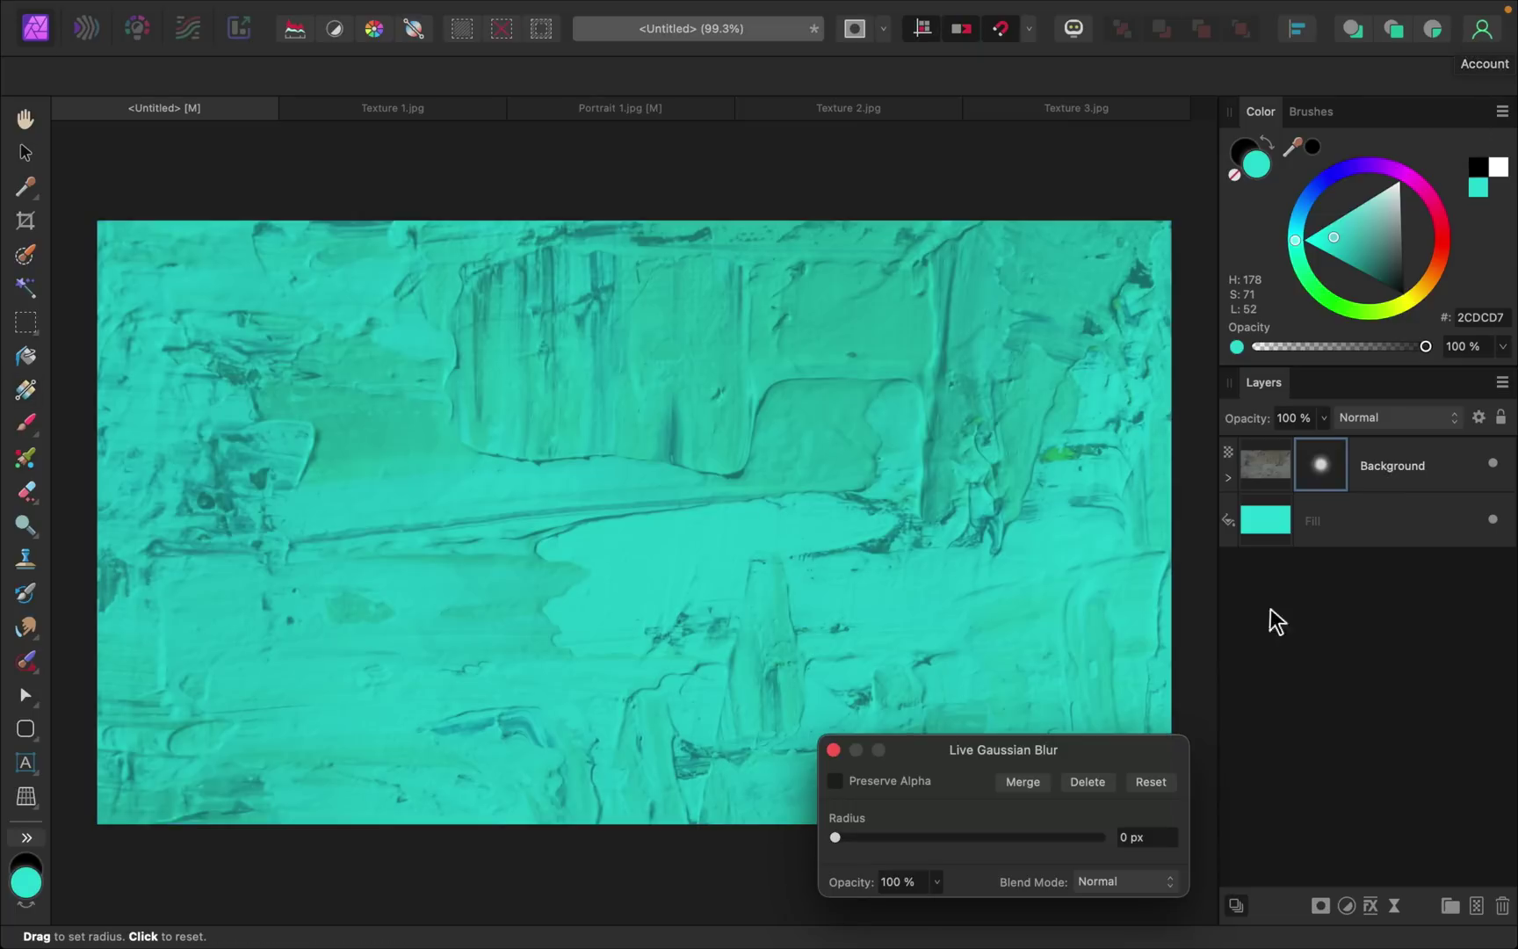
drag(836, 836, 890, 834)
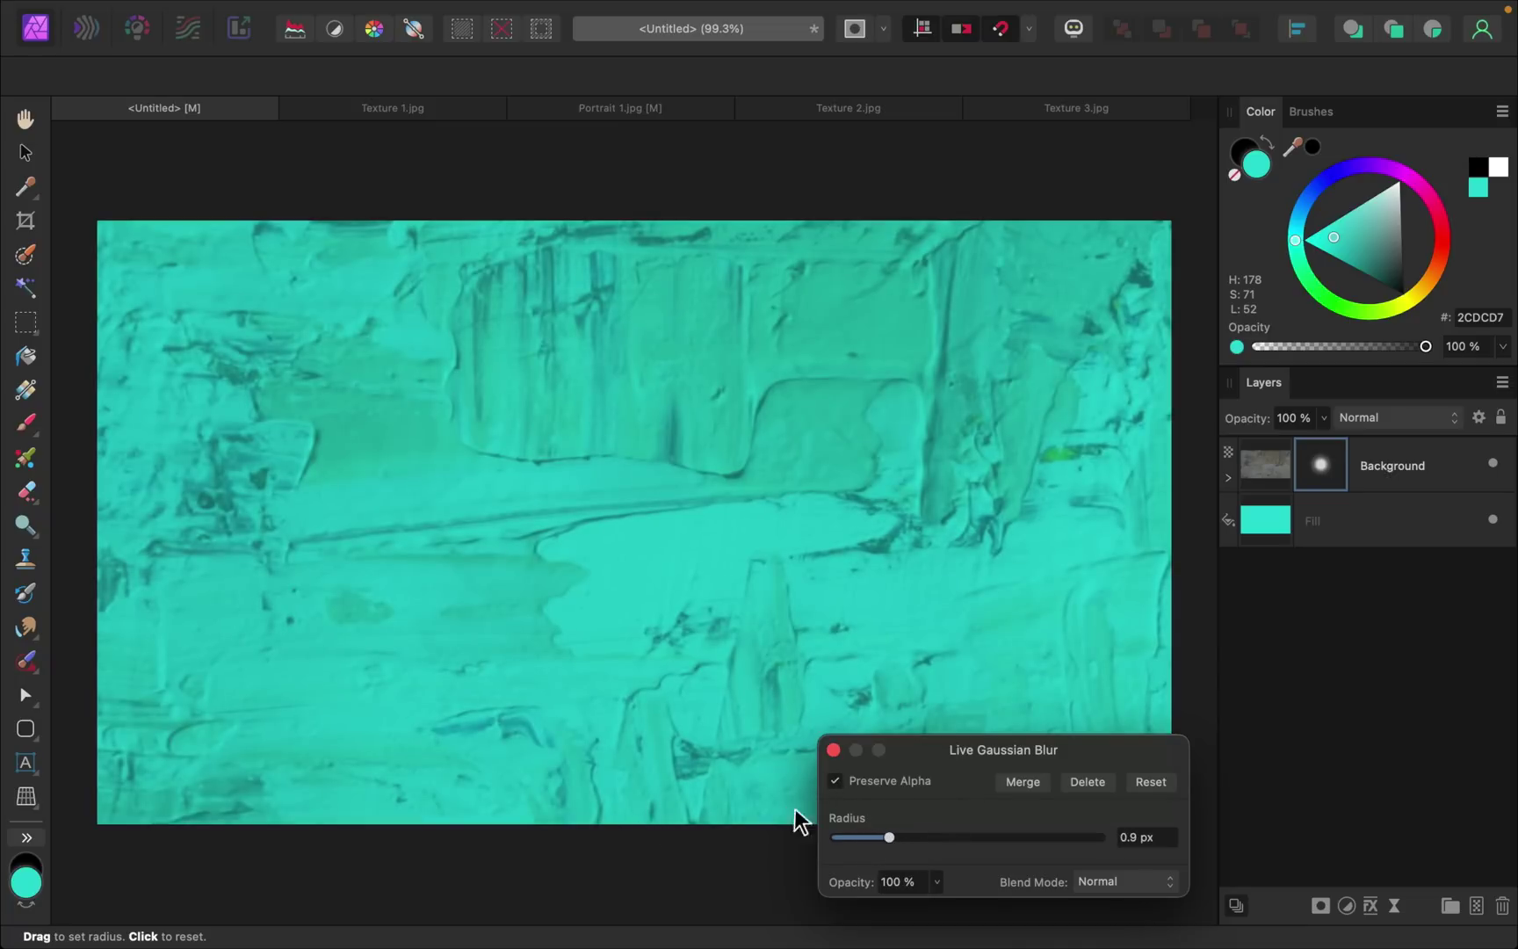
click(832, 750)
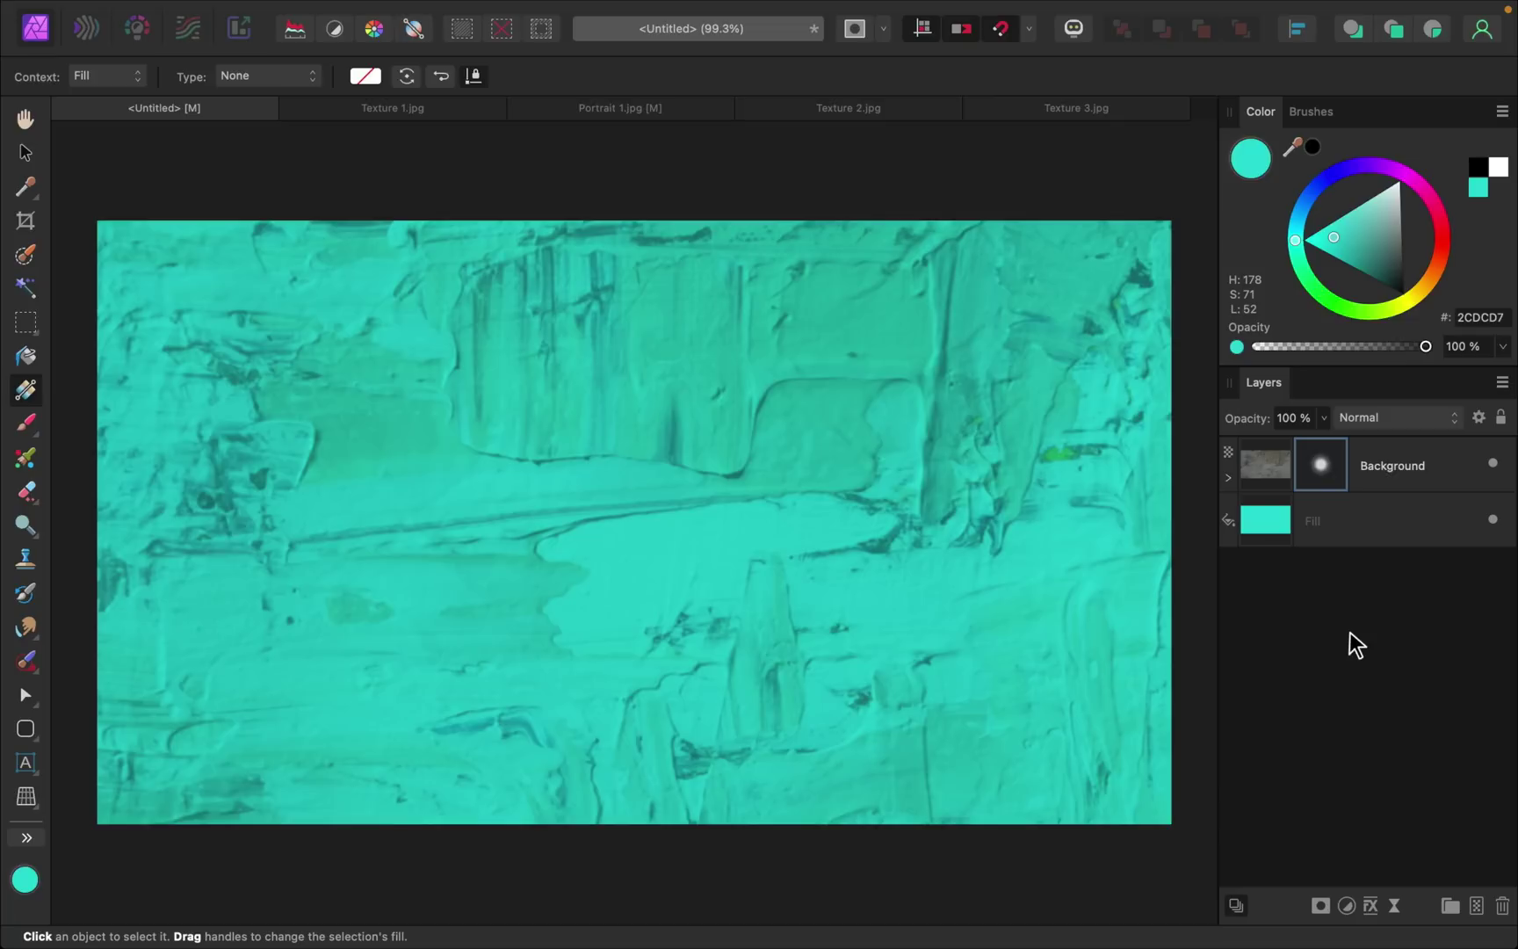
click(1492, 519)
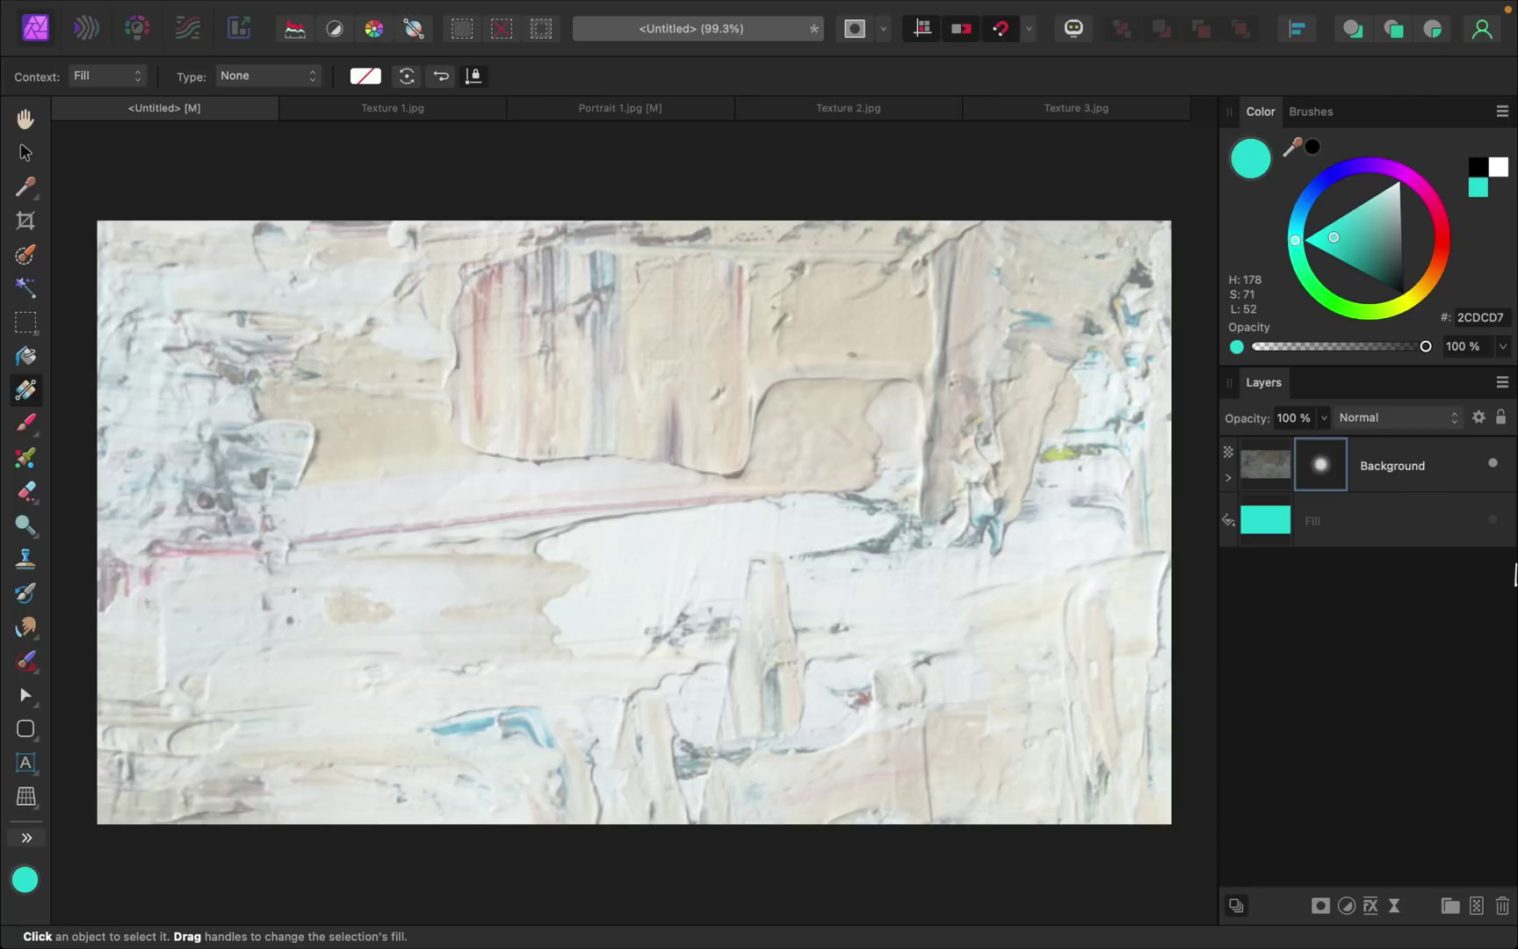
Show the cyan fill again and nest an HSL adjustment with -78% saturation in the texture layer
click(1492, 520)
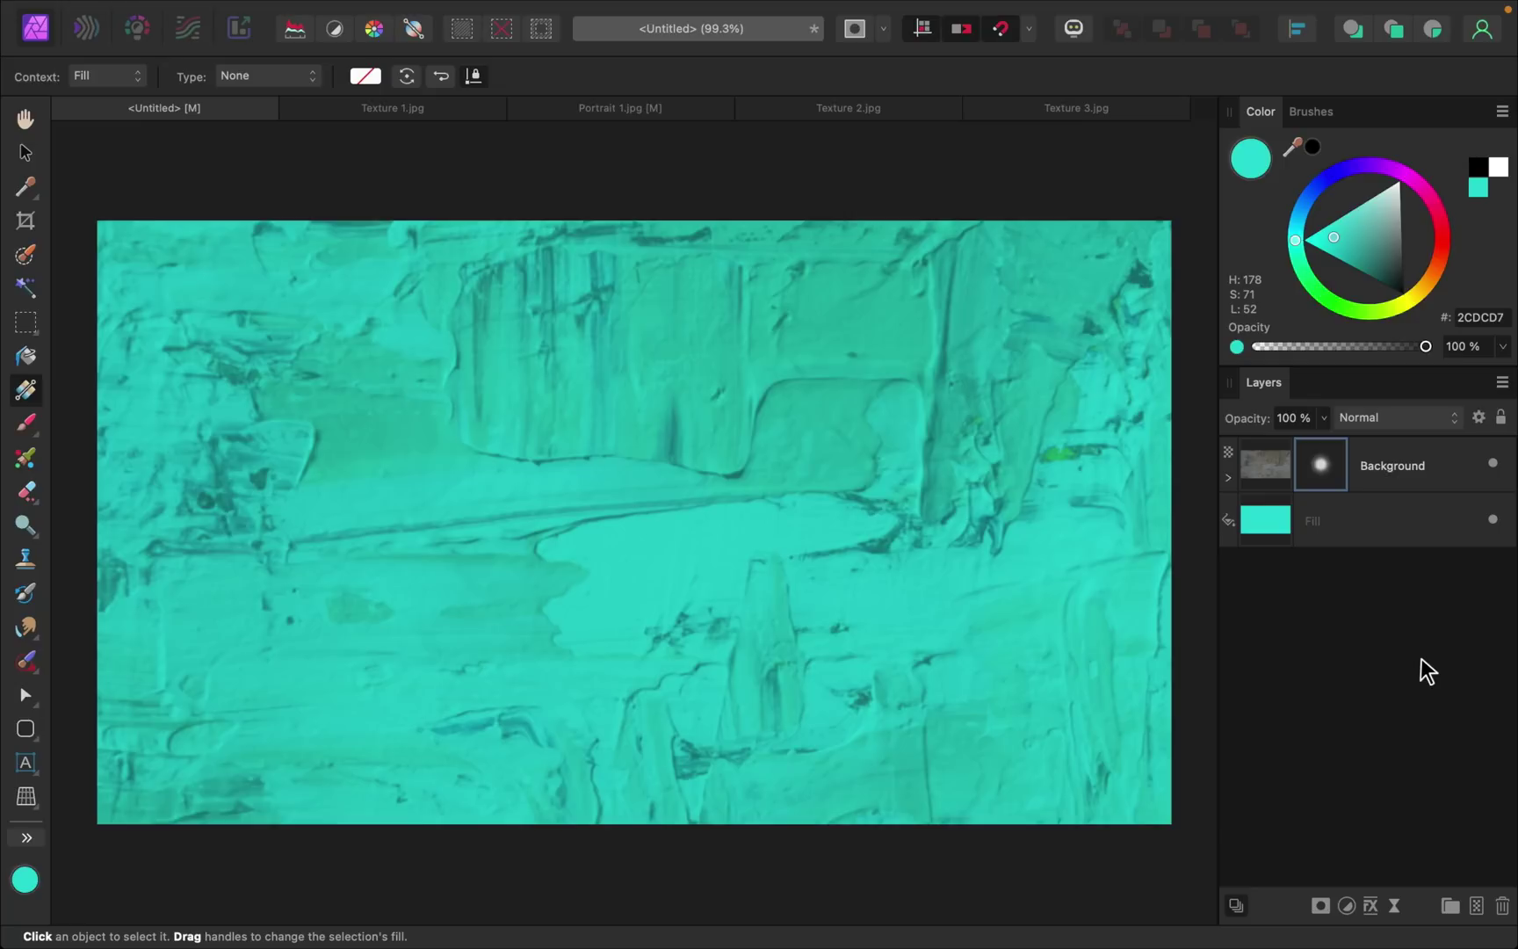
click(1386, 476)
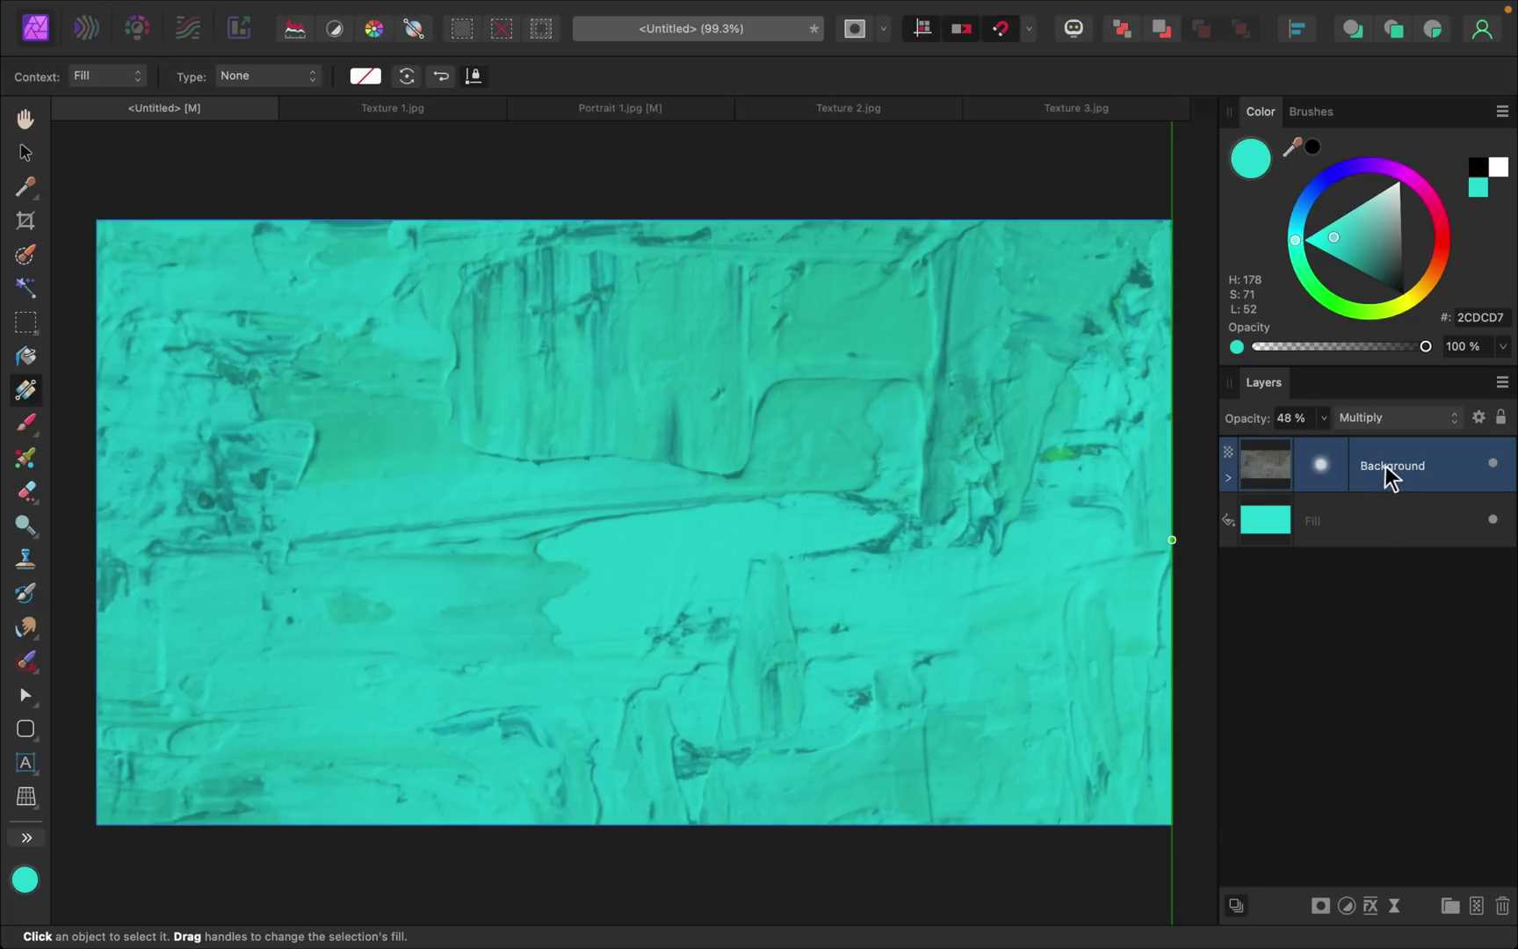
click(1345, 905)
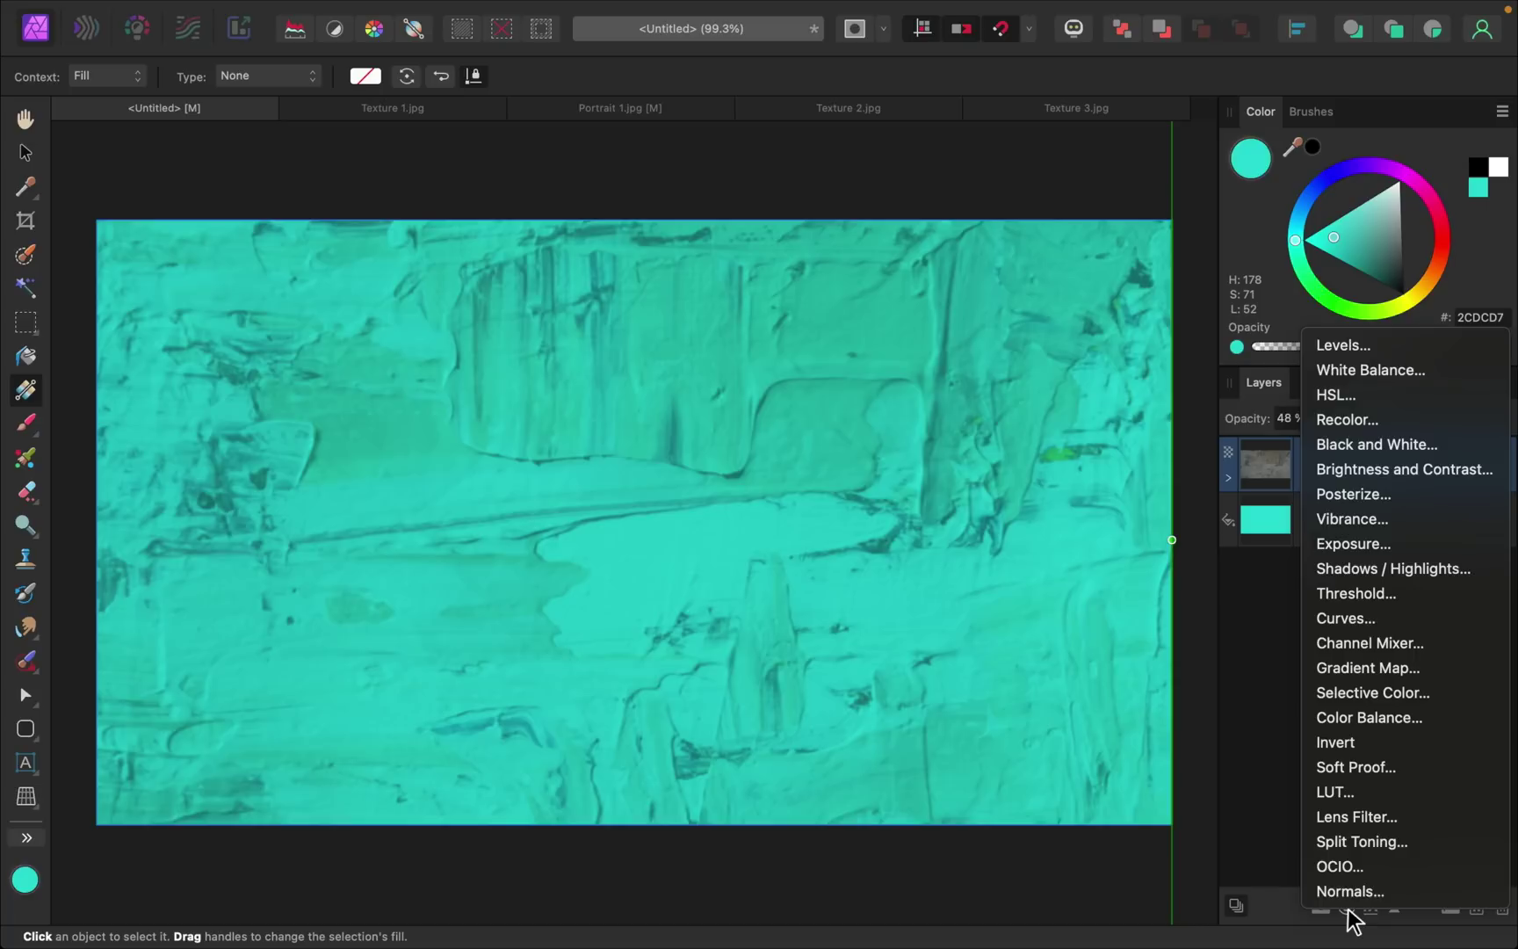
click(1375, 397)
drag(1363, 453, 1356, 518)
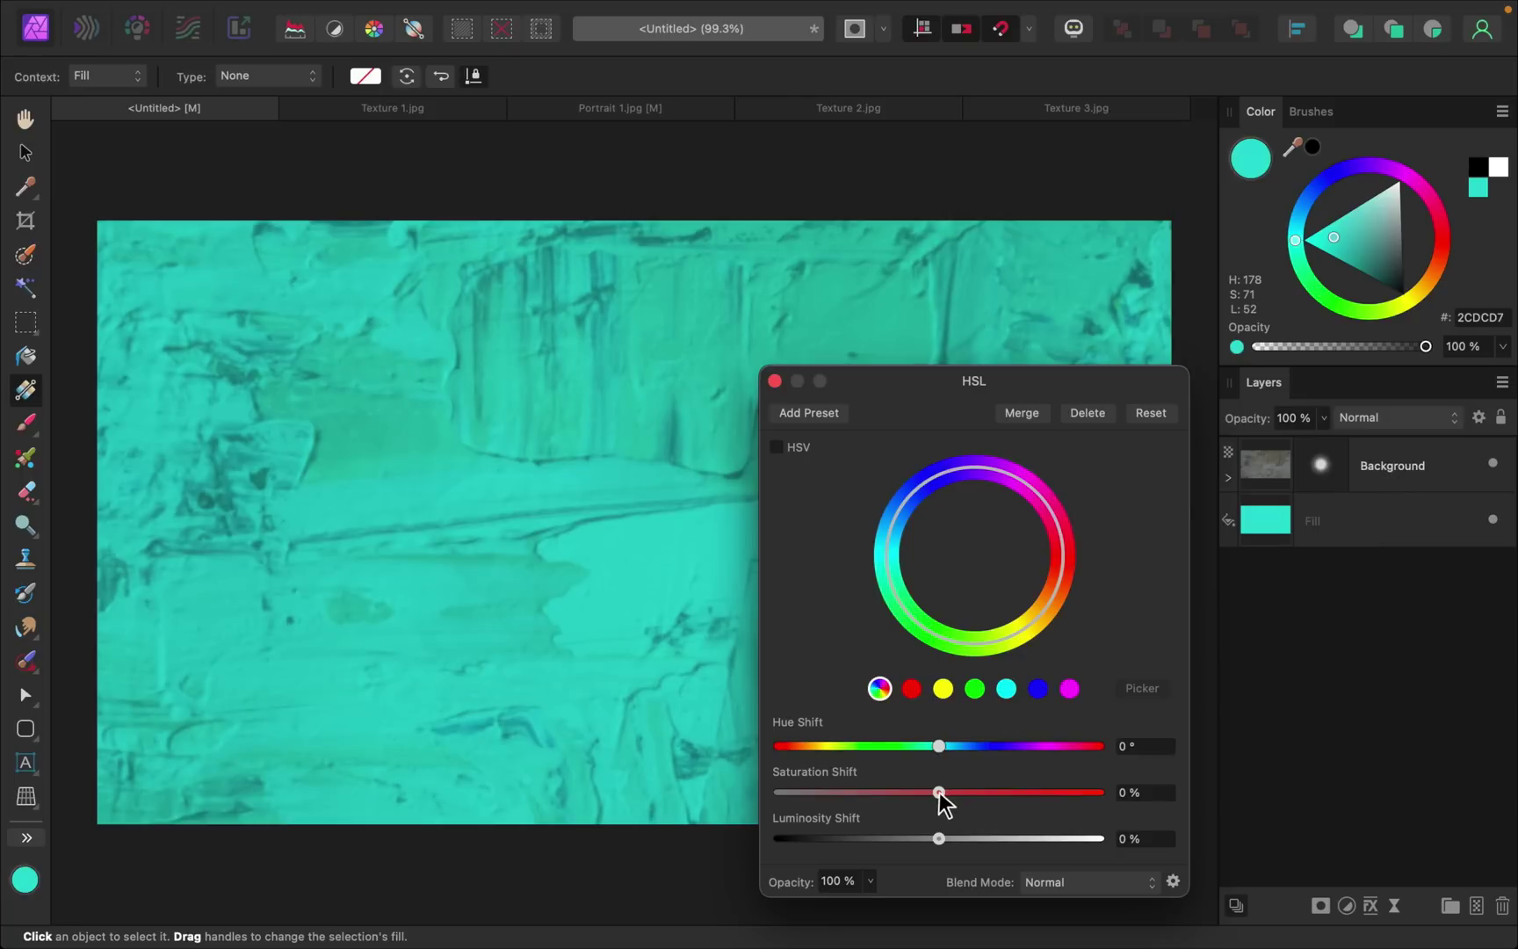
drag(939, 790, 767, 809)
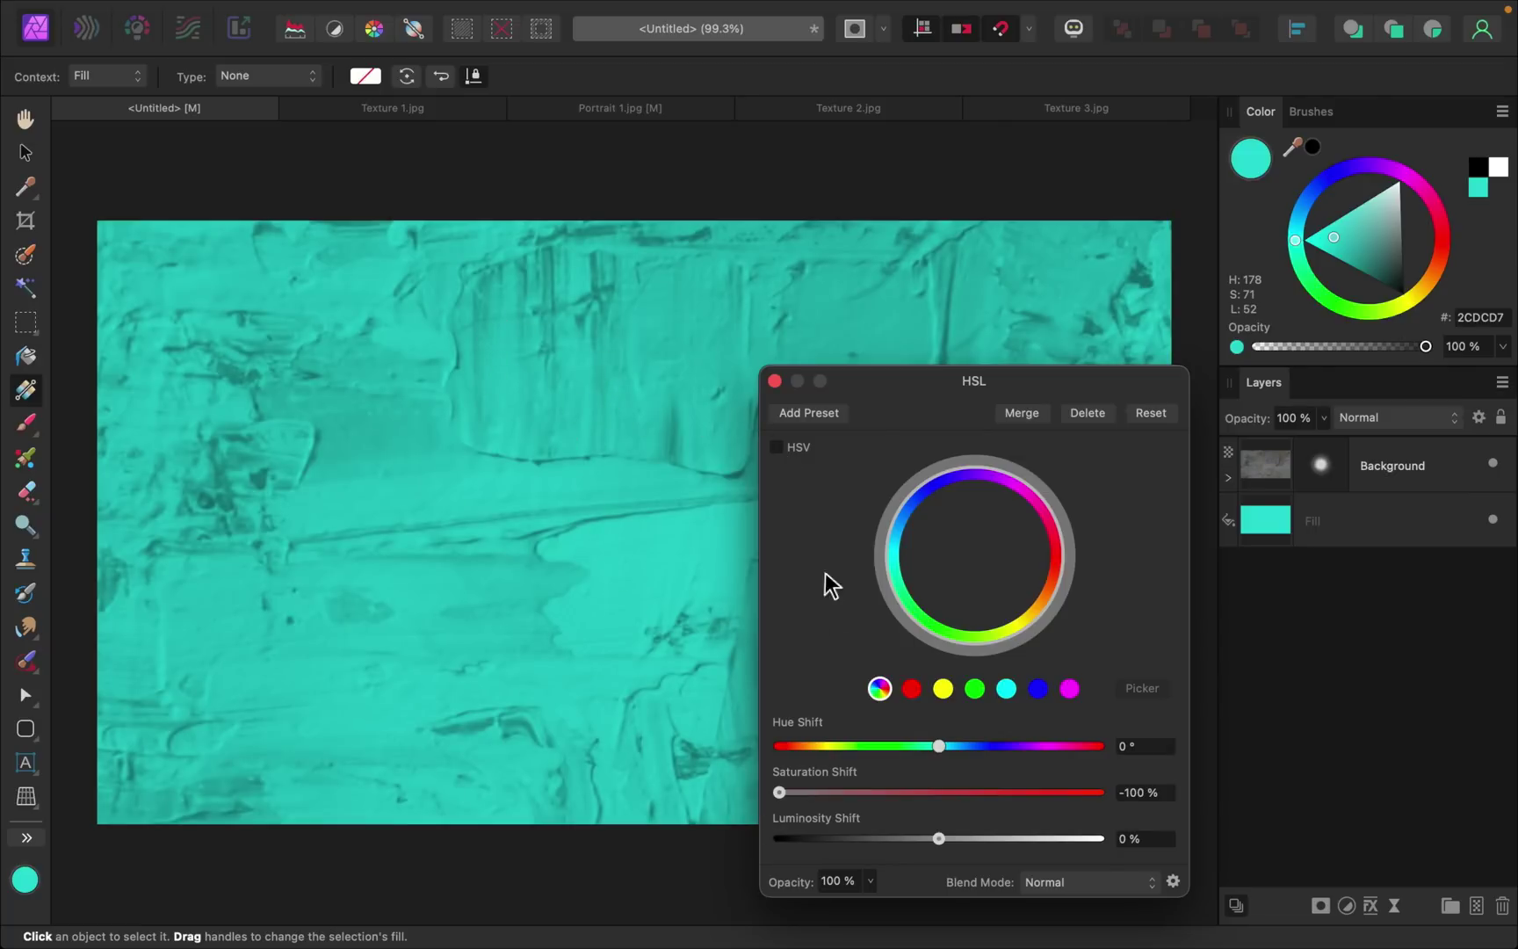
drag(779, 792, 814, 792)
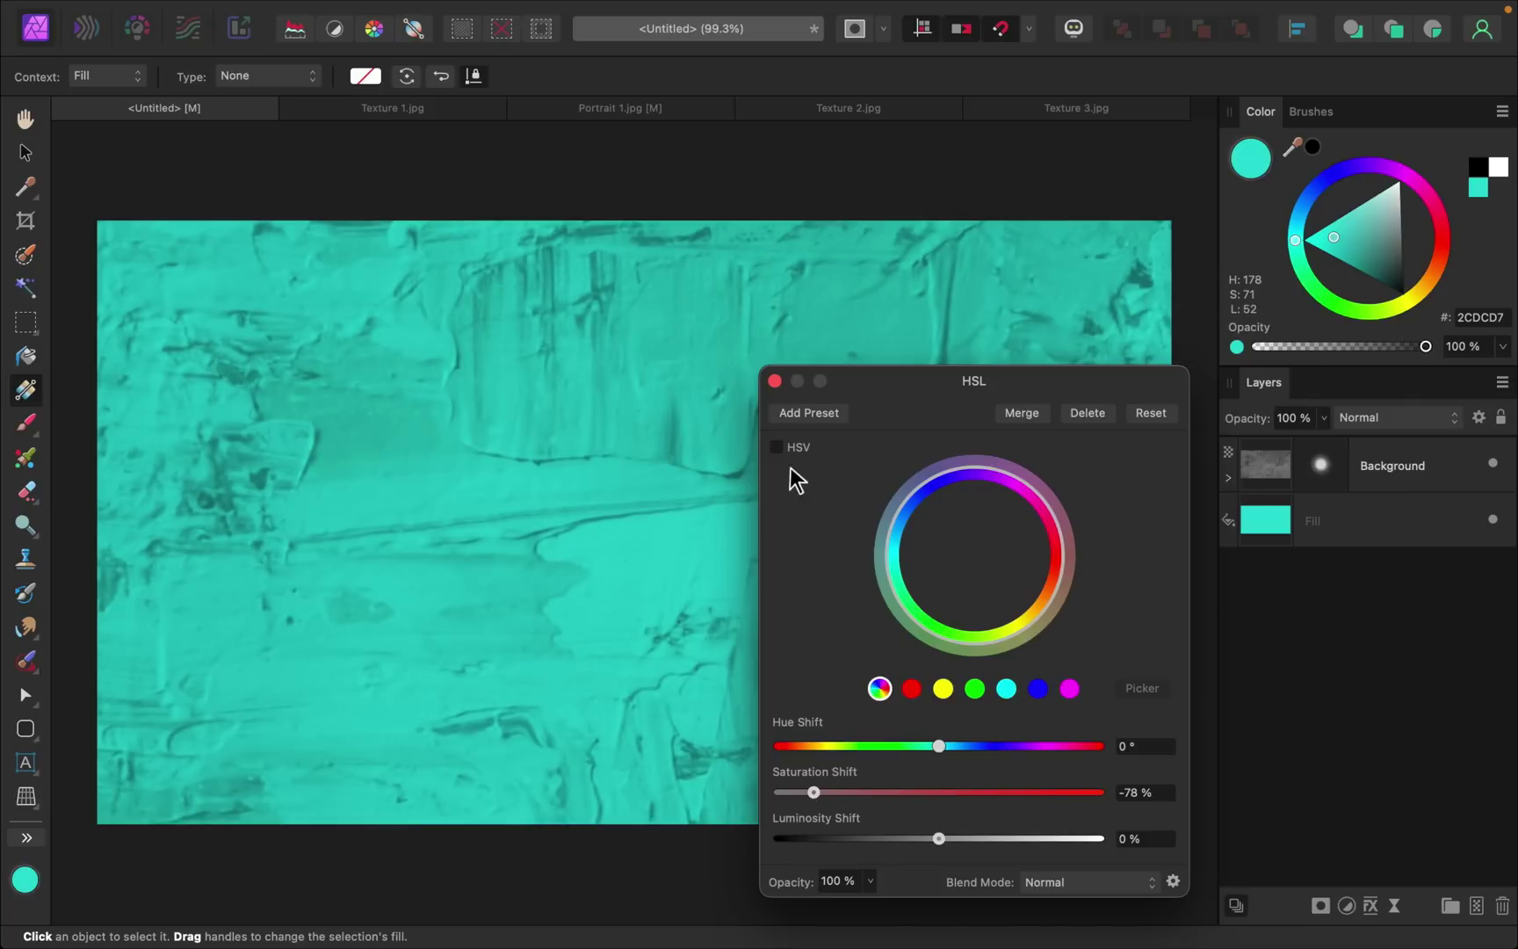
click(774, 380)
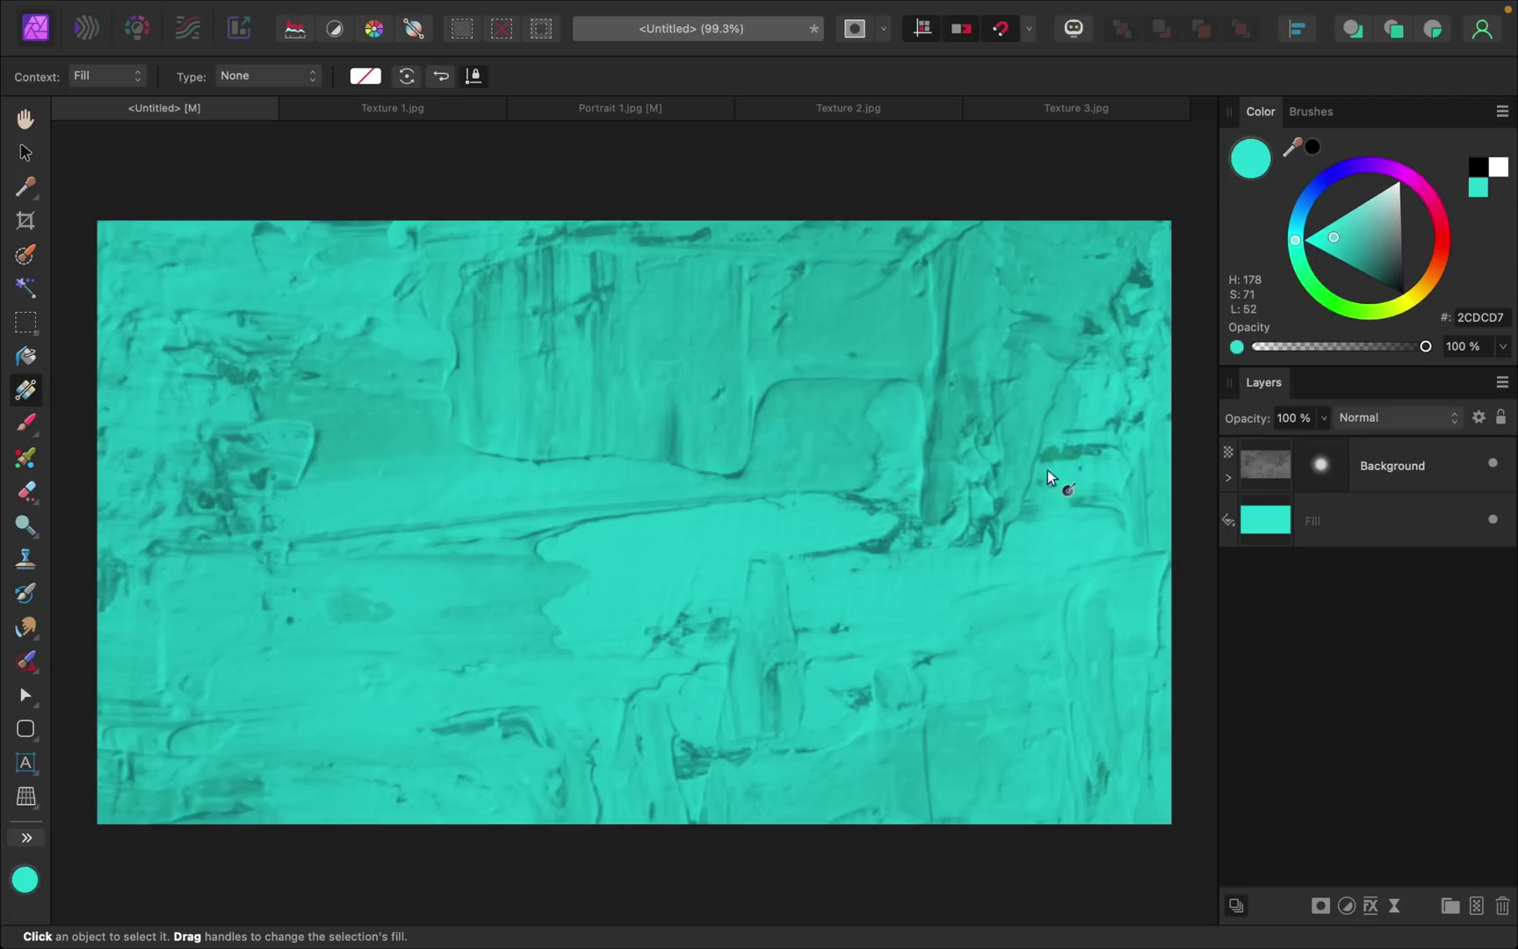
click(689, 105)
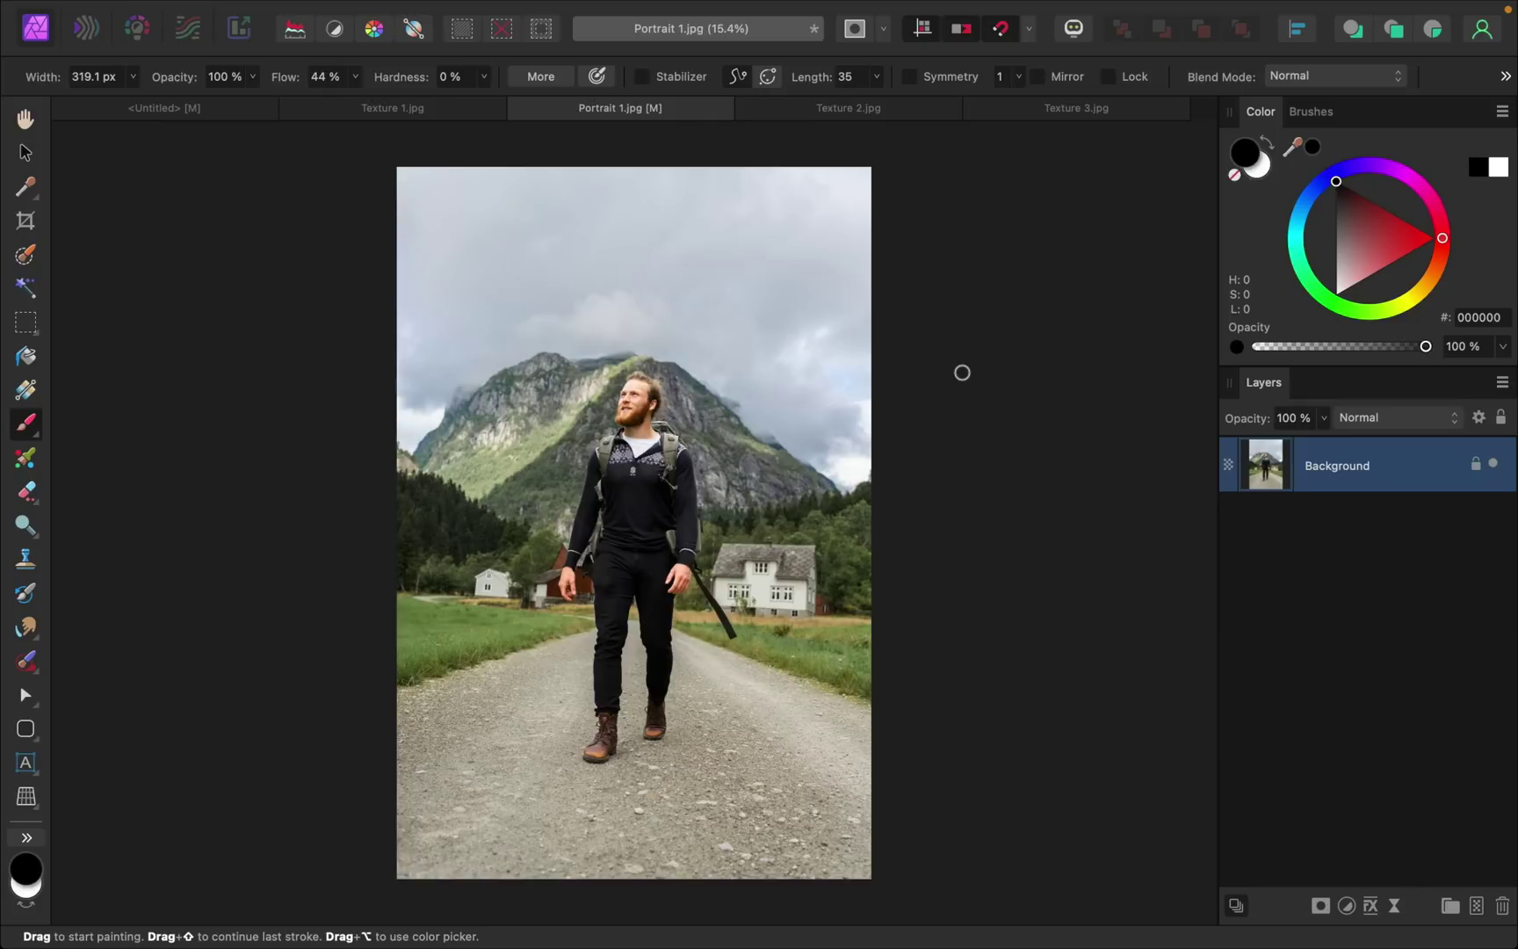
click(875, 111)
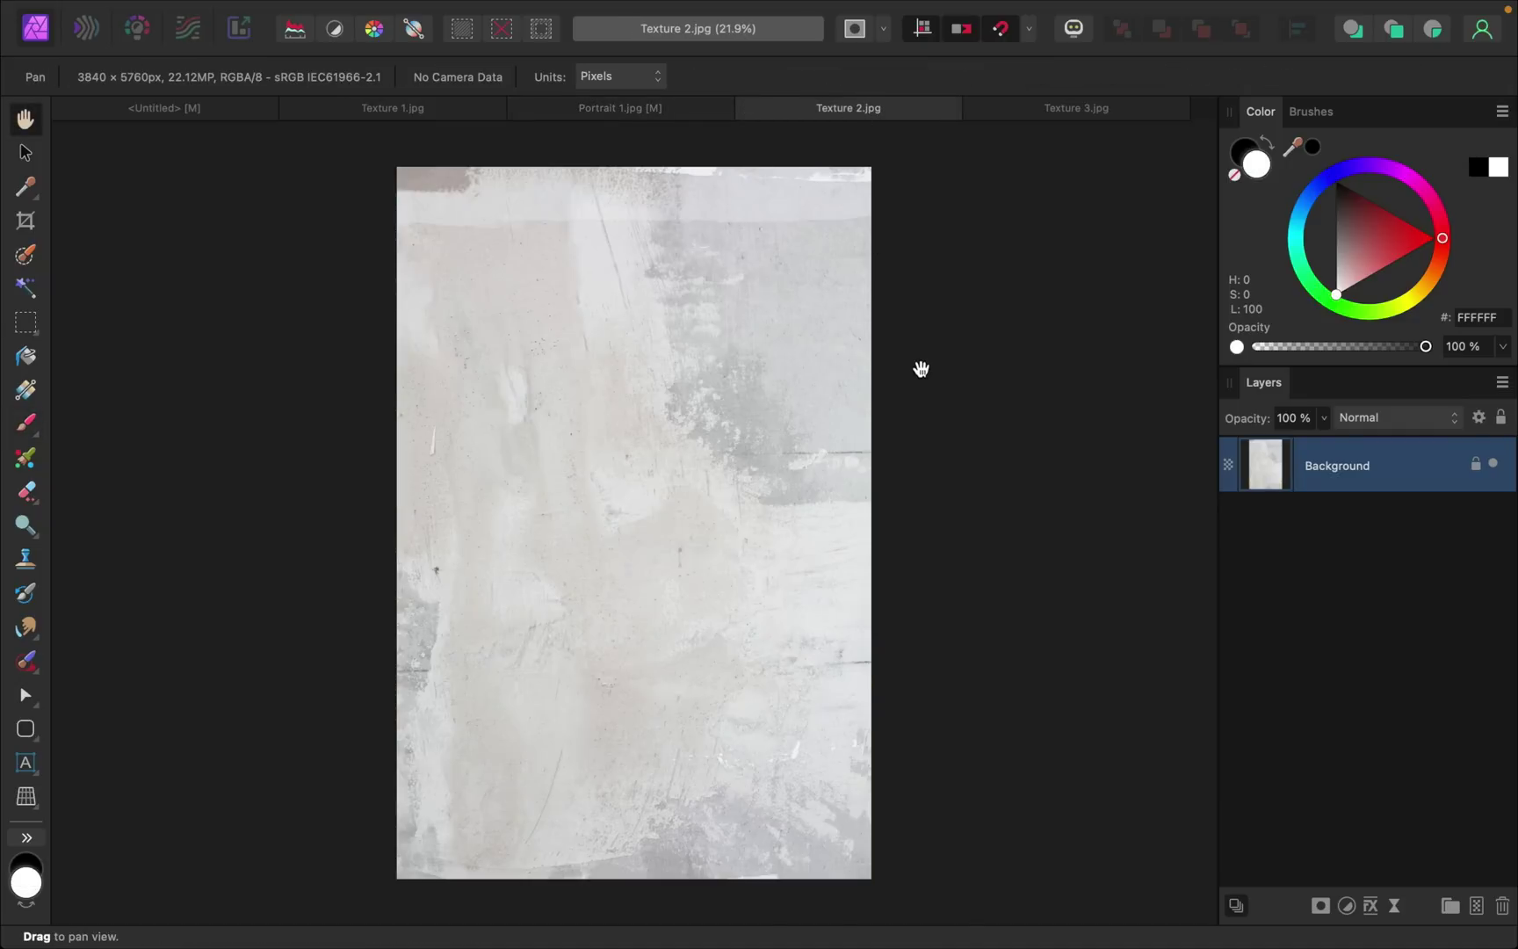
key(super+c)
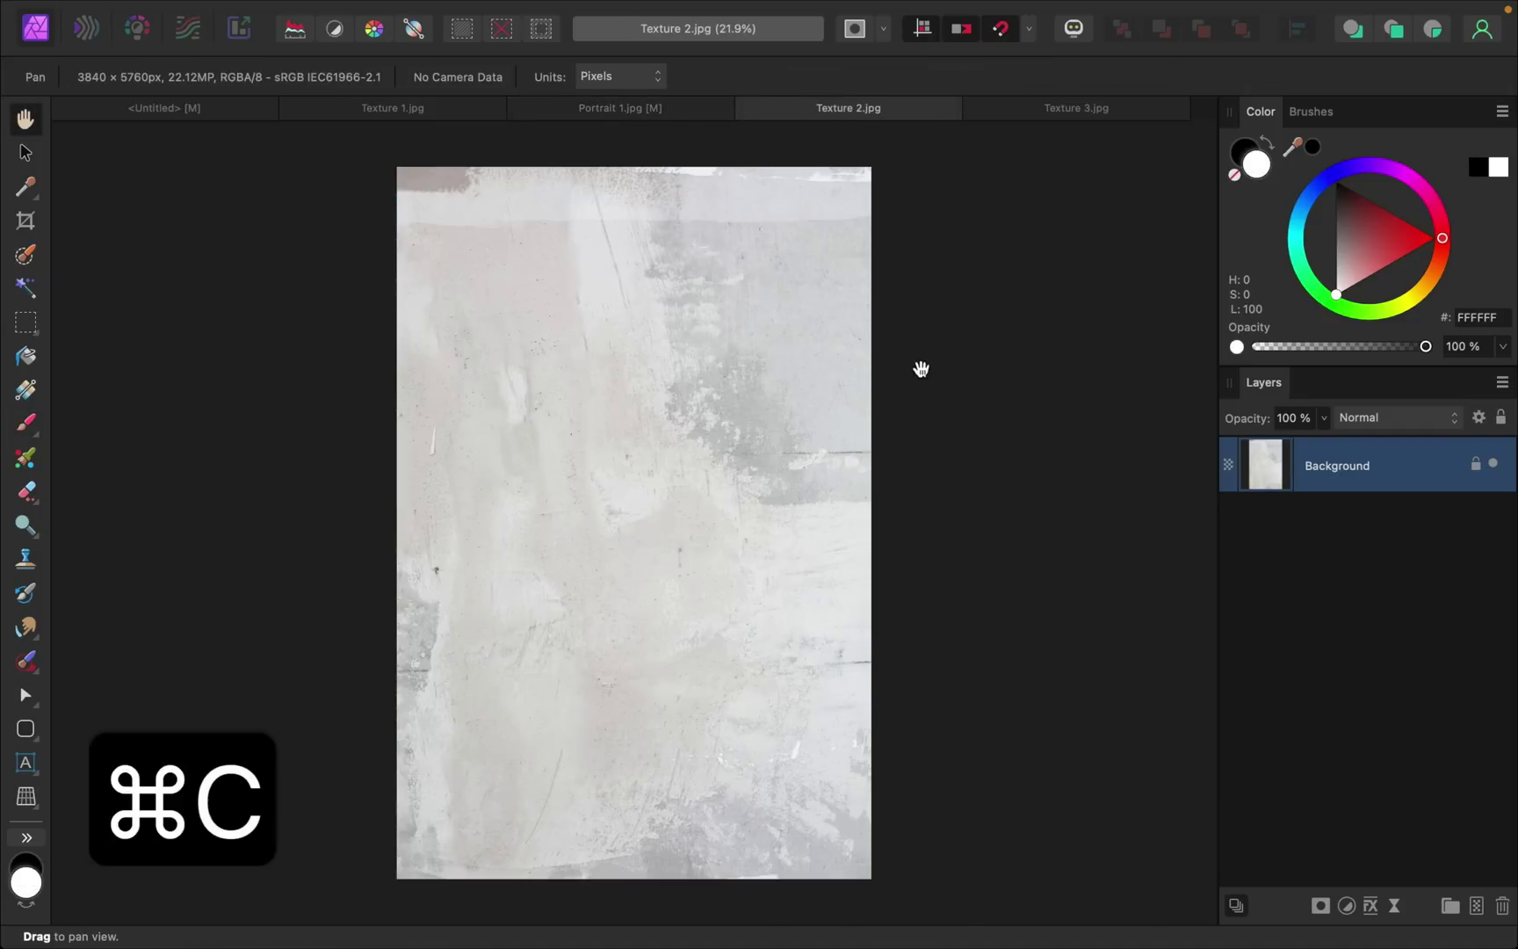
click(607, 115)
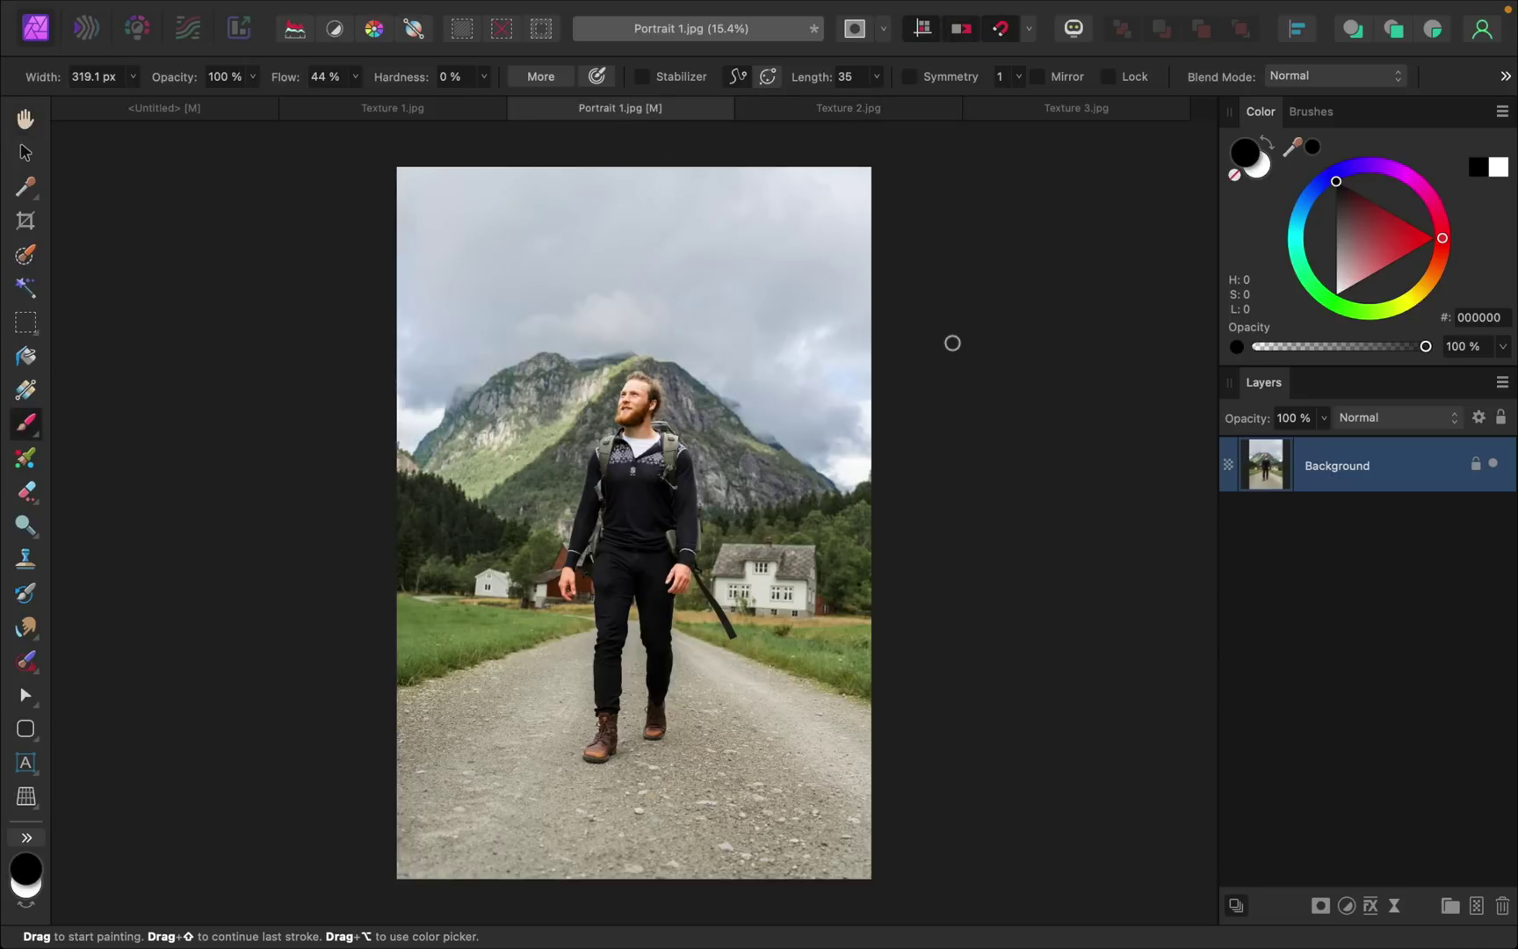
Paste Texture 2 onto the portrait and enlarge it with the Move tool to cover the photo
key(super+v)
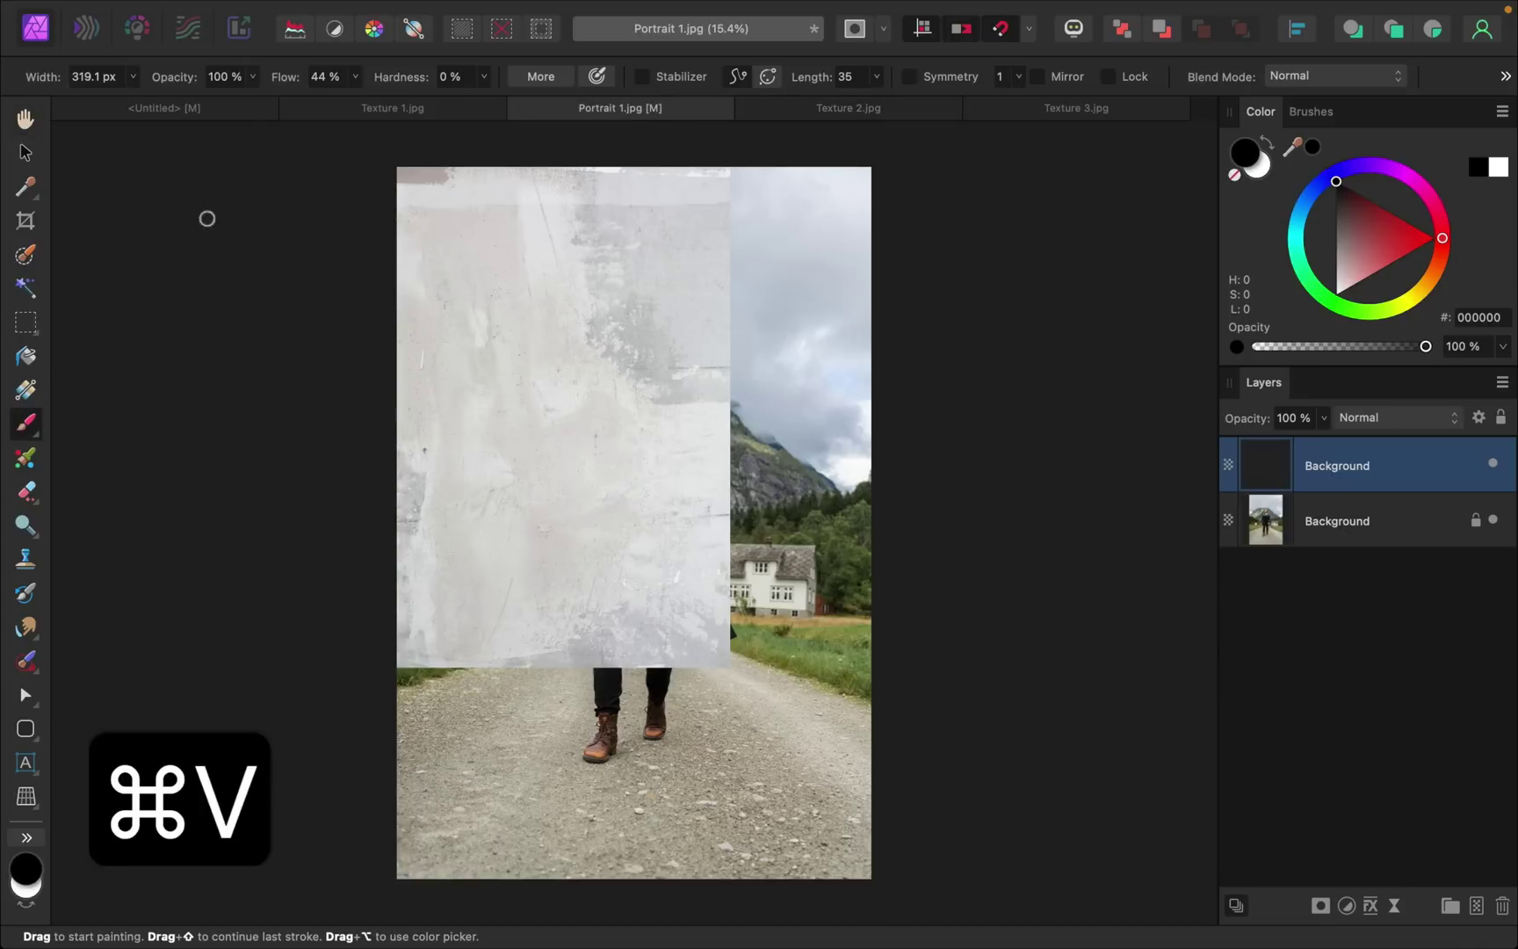
click(25, 154)
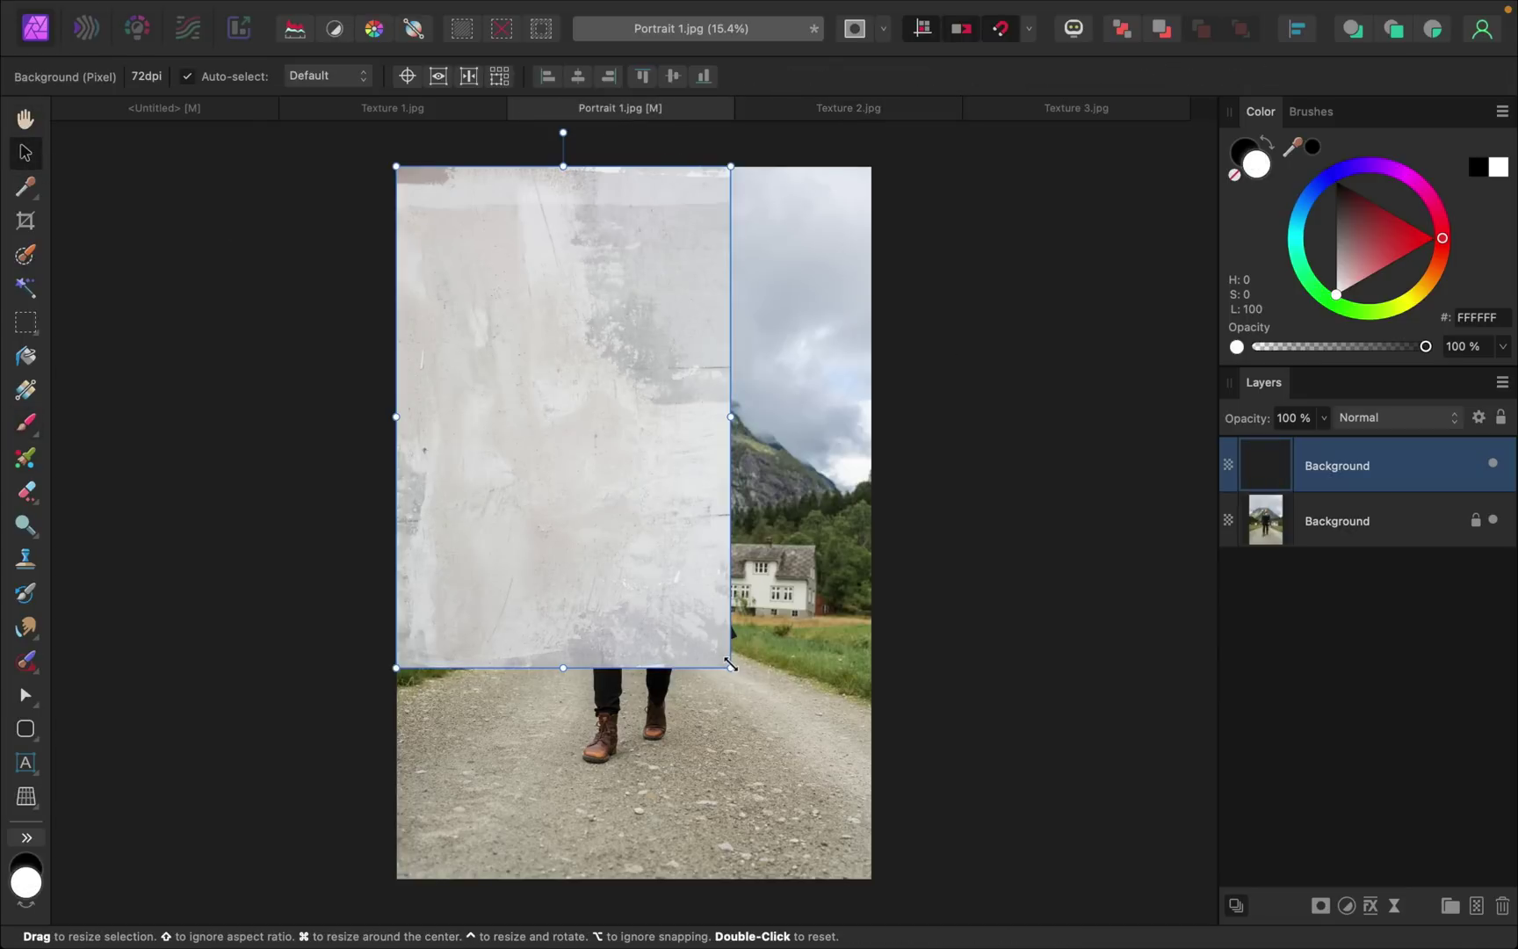
drag(731, 668, 941, 913)
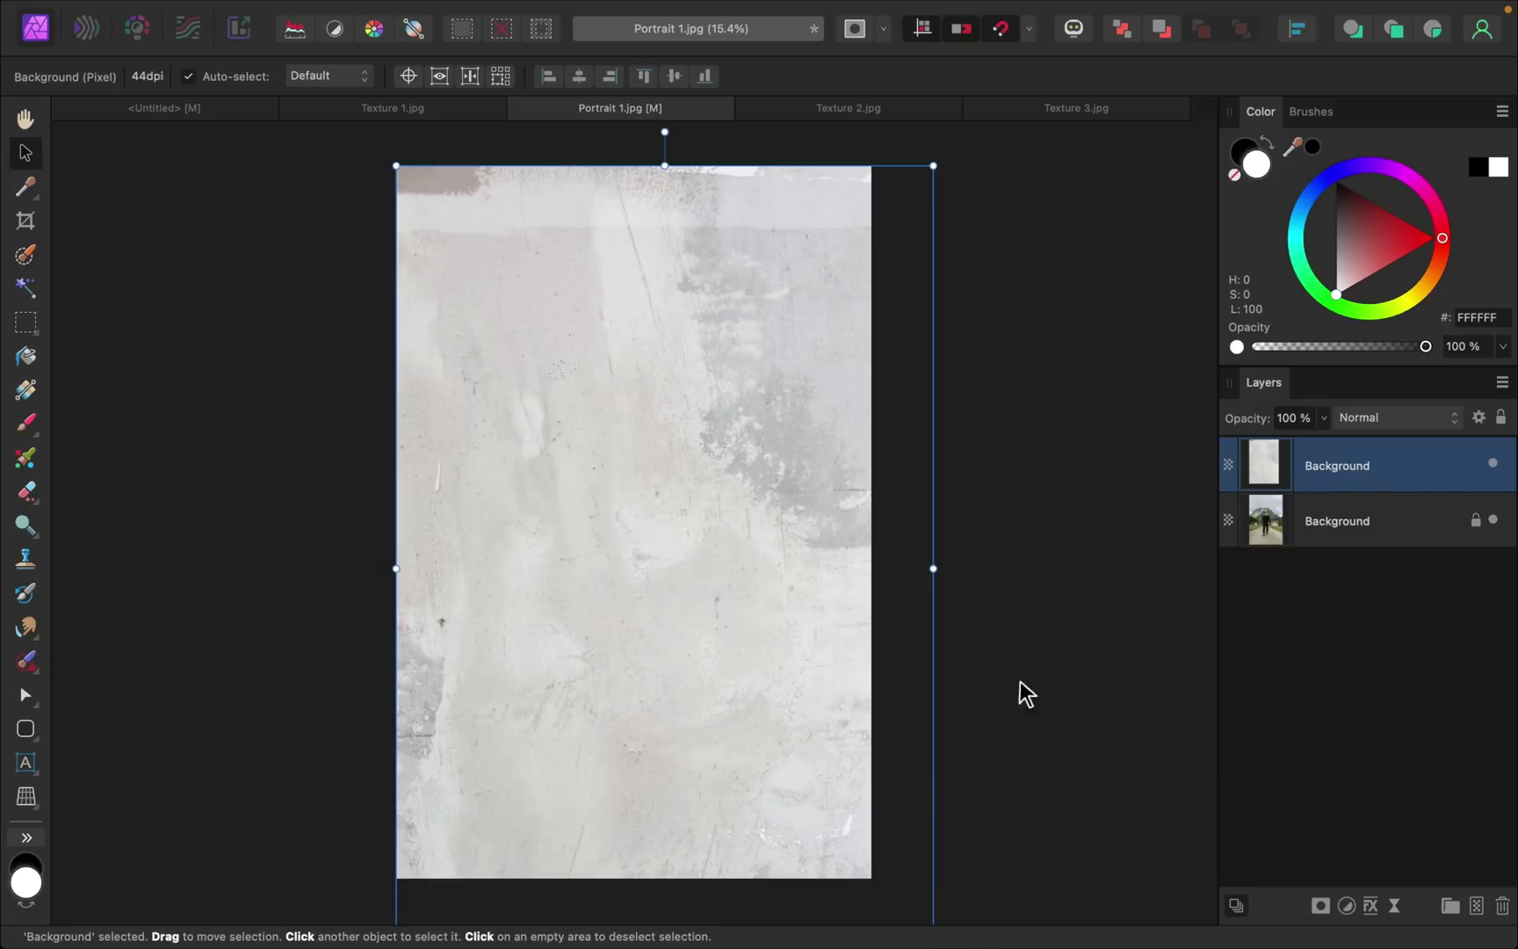
click(1411, 419)
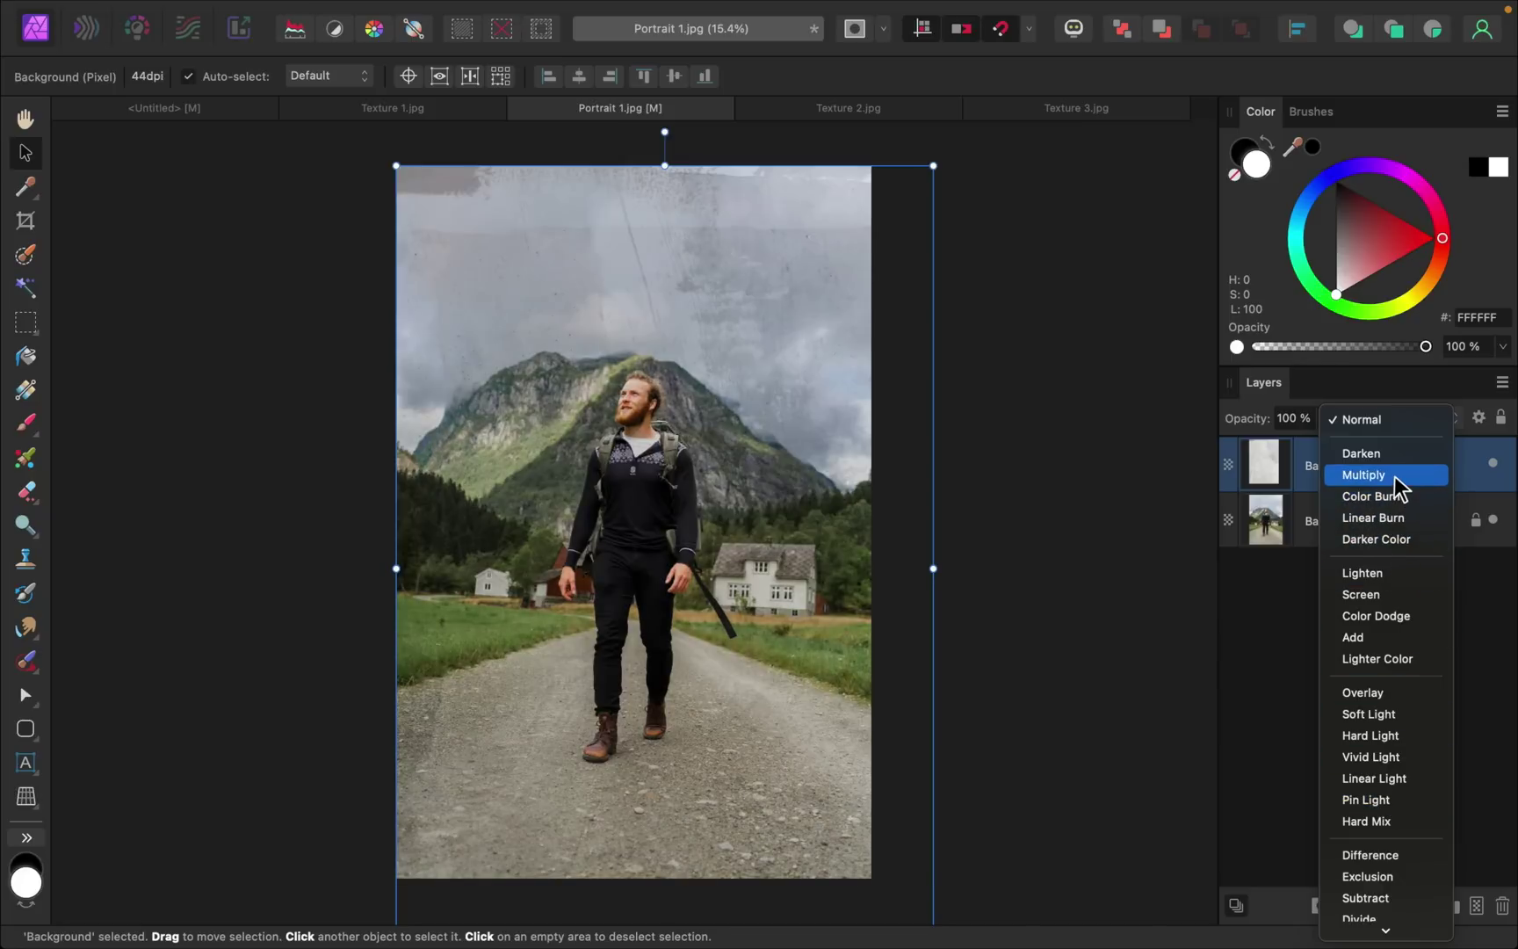
Set the Texture 2 layer's blend mode to Multiply
click(1395, 475)
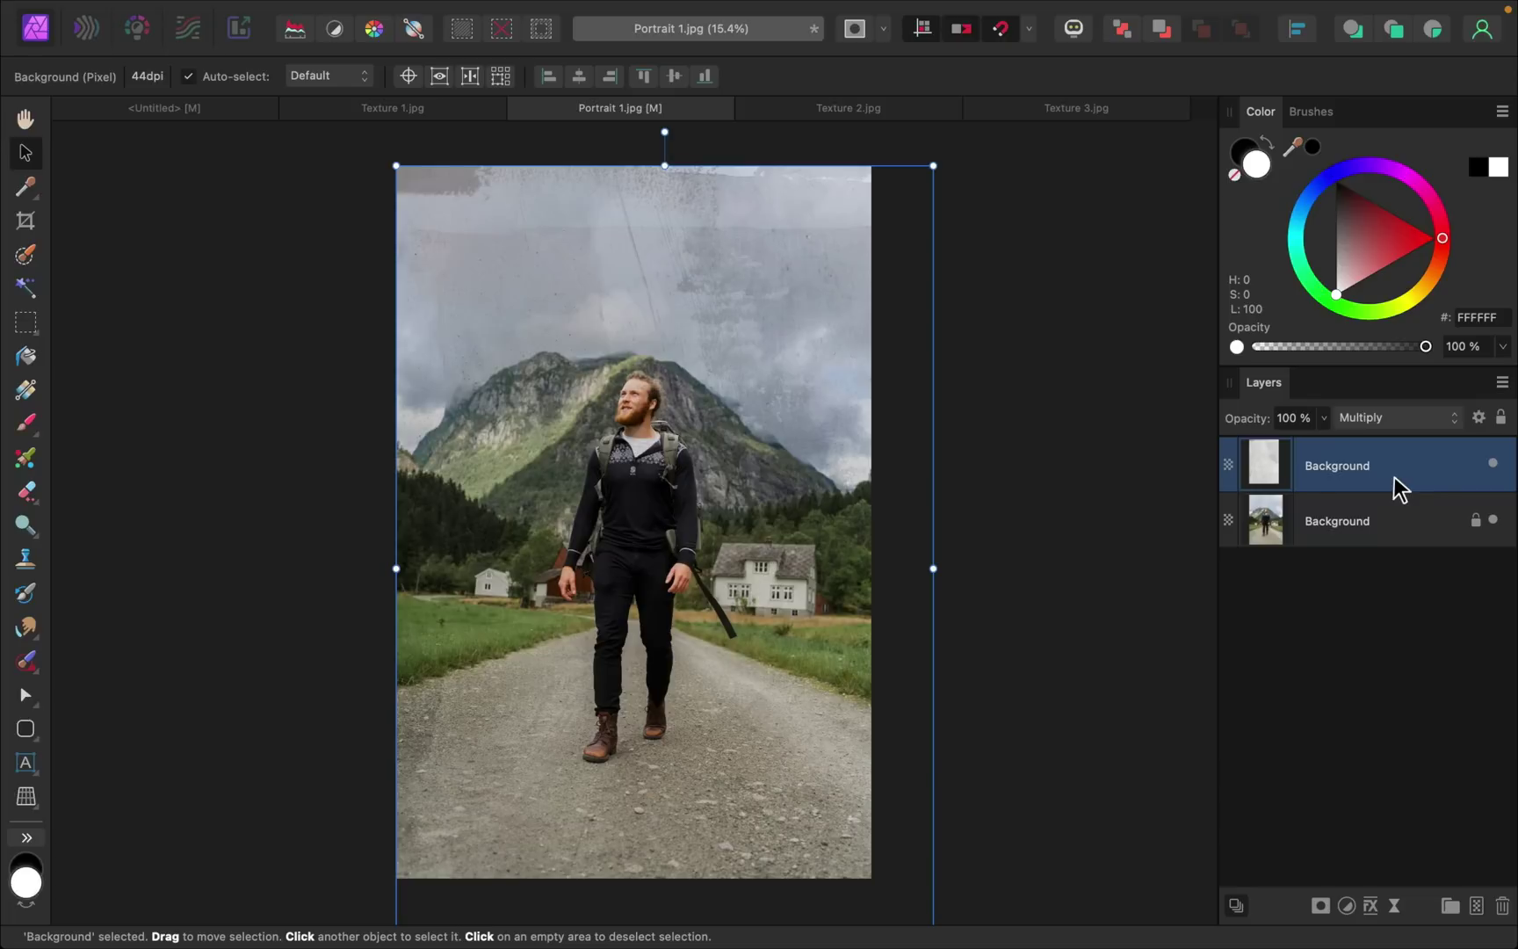
Copy the Texture 3.jpg fabric into Portrait 1.jpg and stretch it to fill the canvas
click(1084, 109)
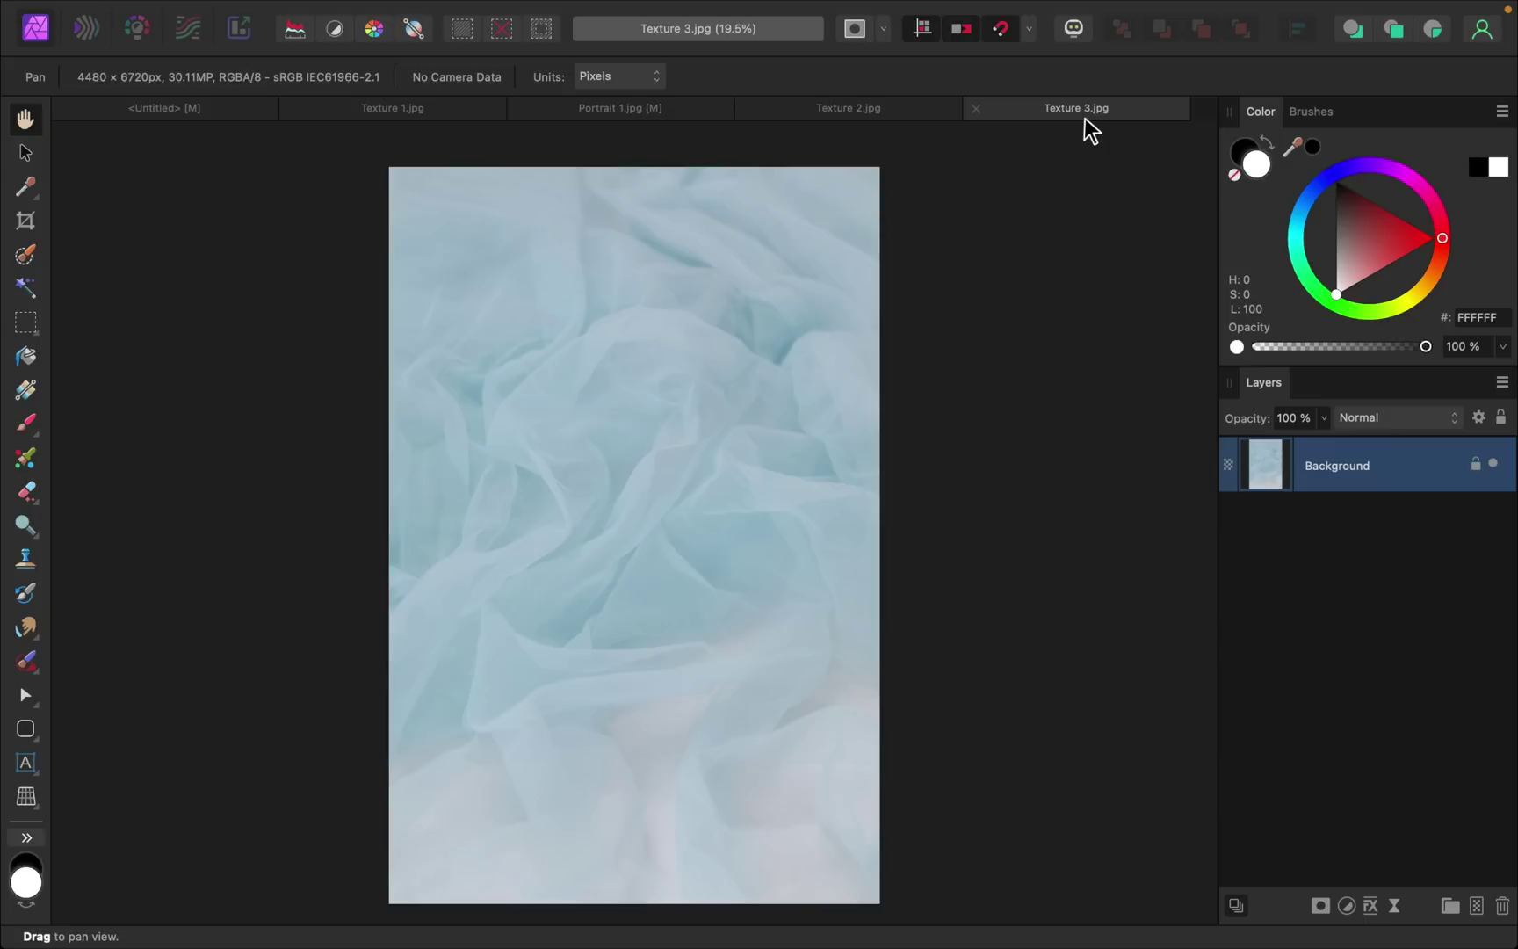
key(super+c)
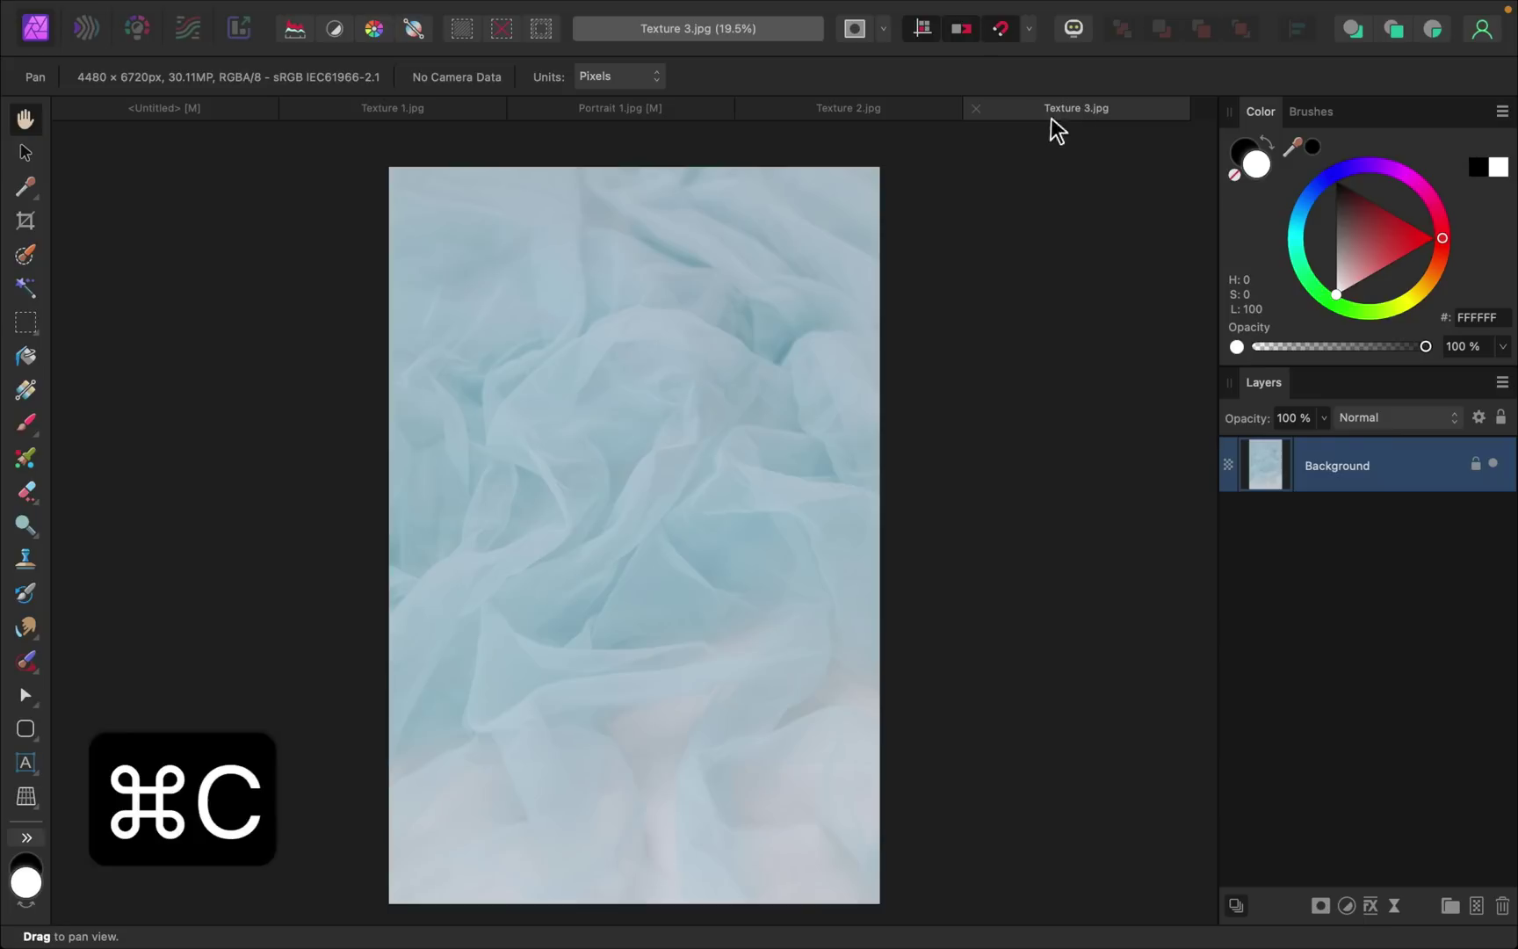
click(640, 115)
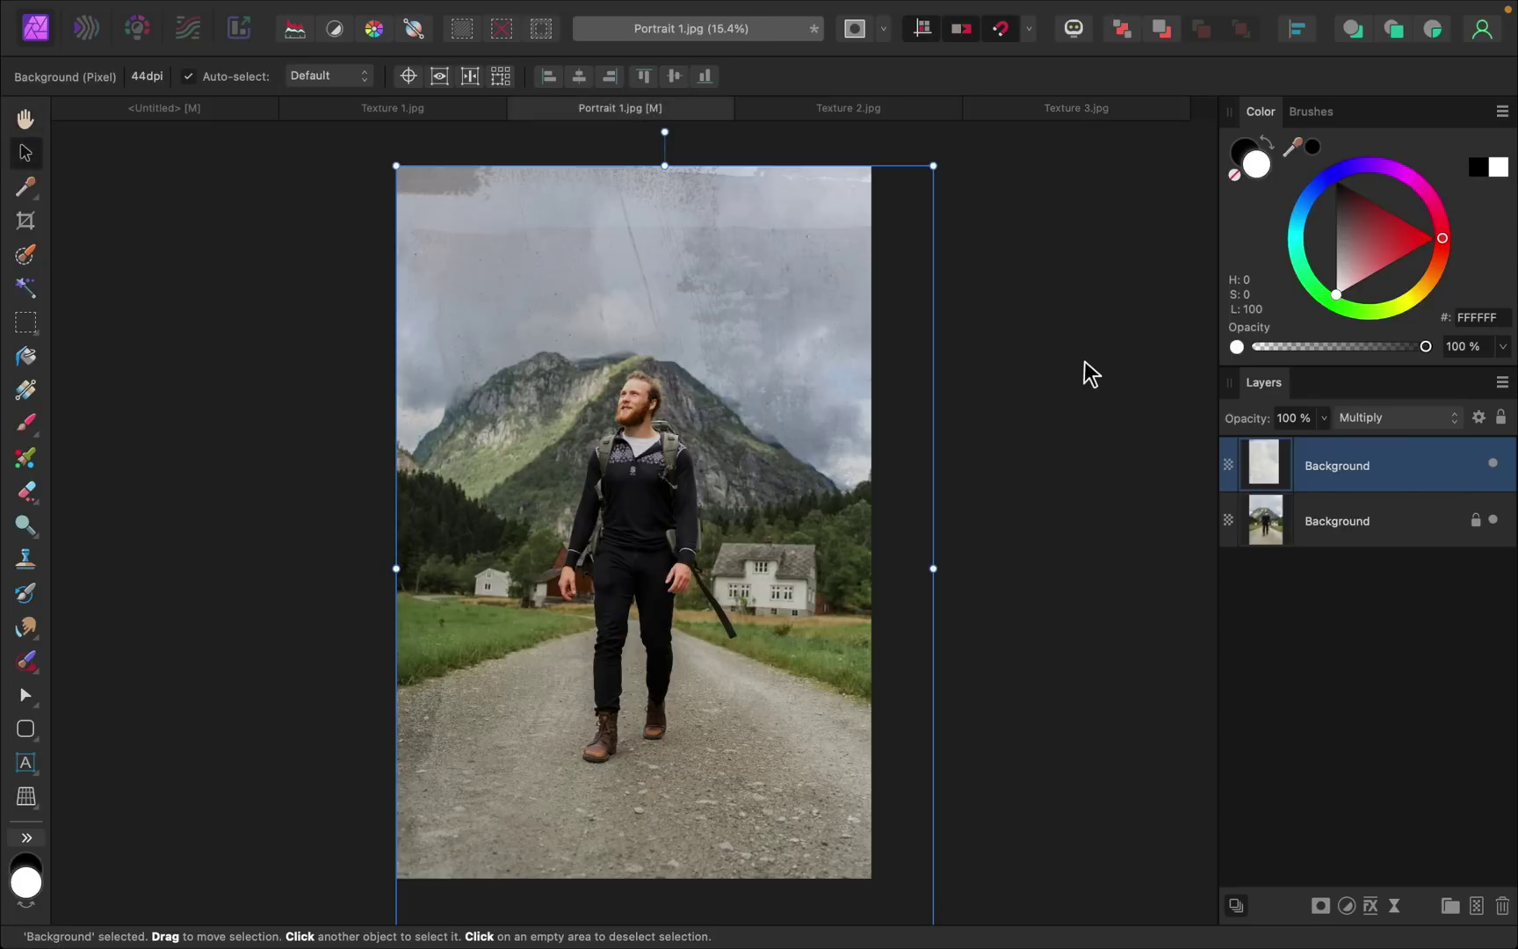
key(super+v)
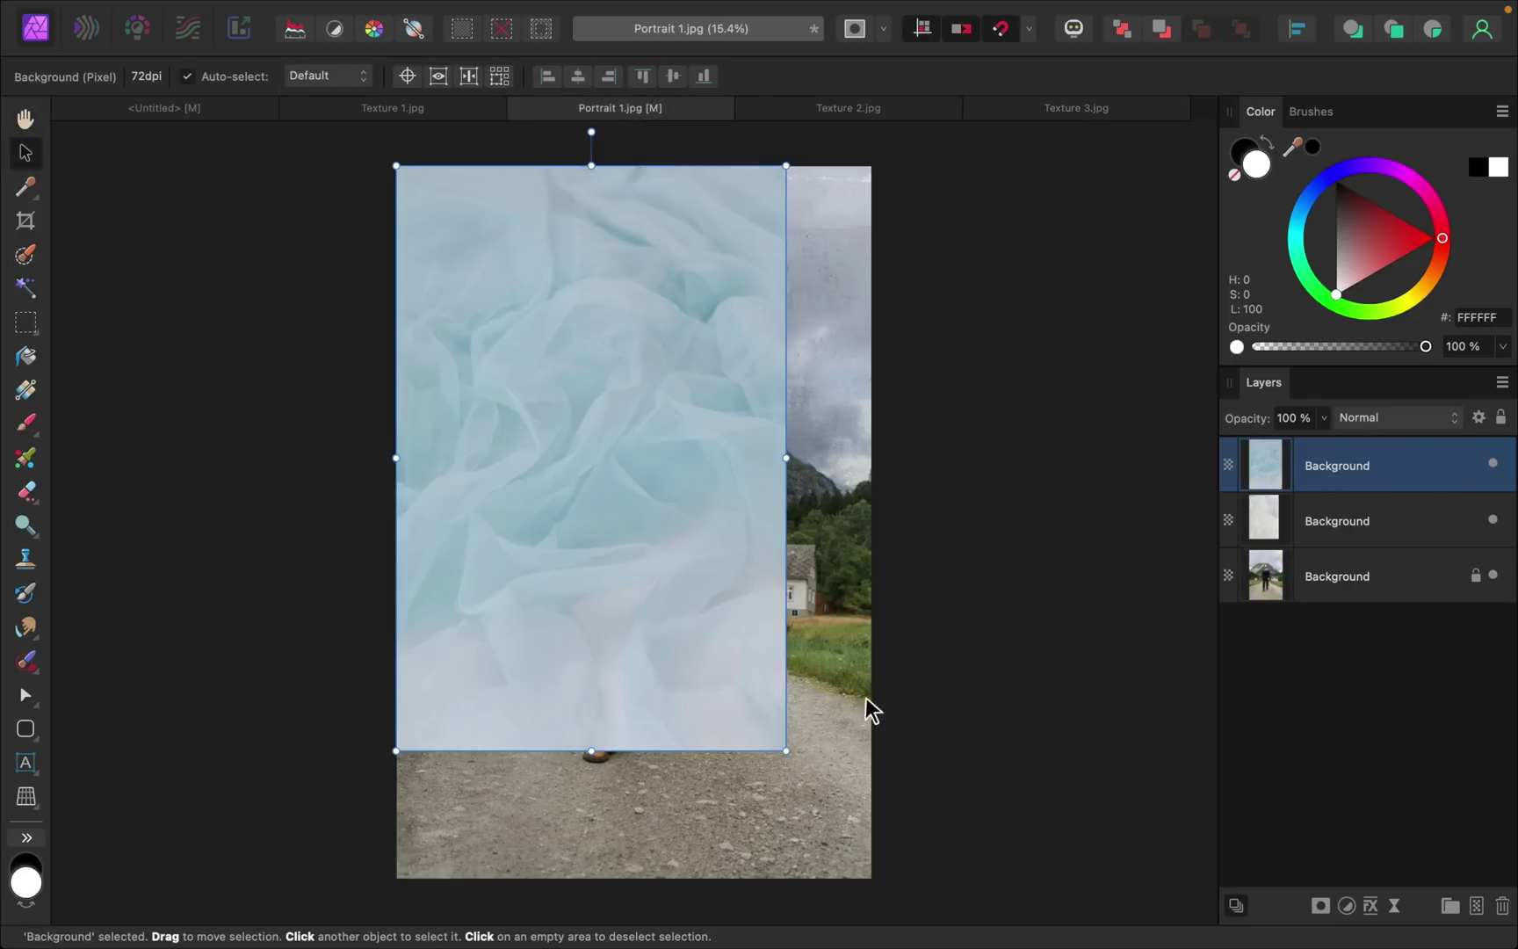
drag(785, 750, 876, 869)
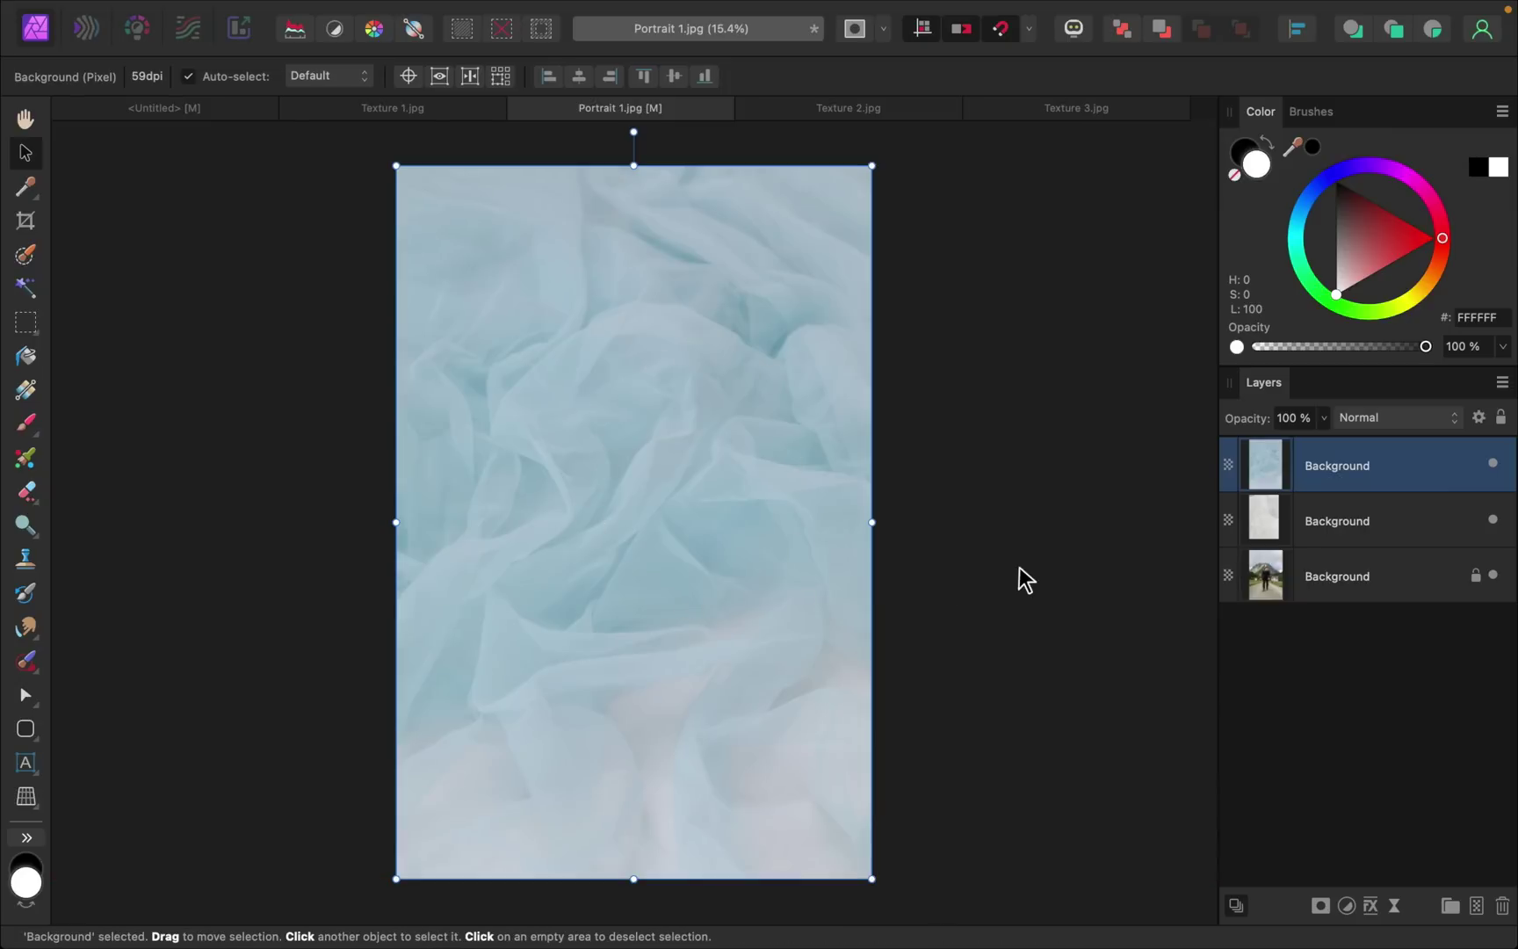
Set the fabric layer to Color Burn and toggle its visibility off and on to compare
click(1414, 430)
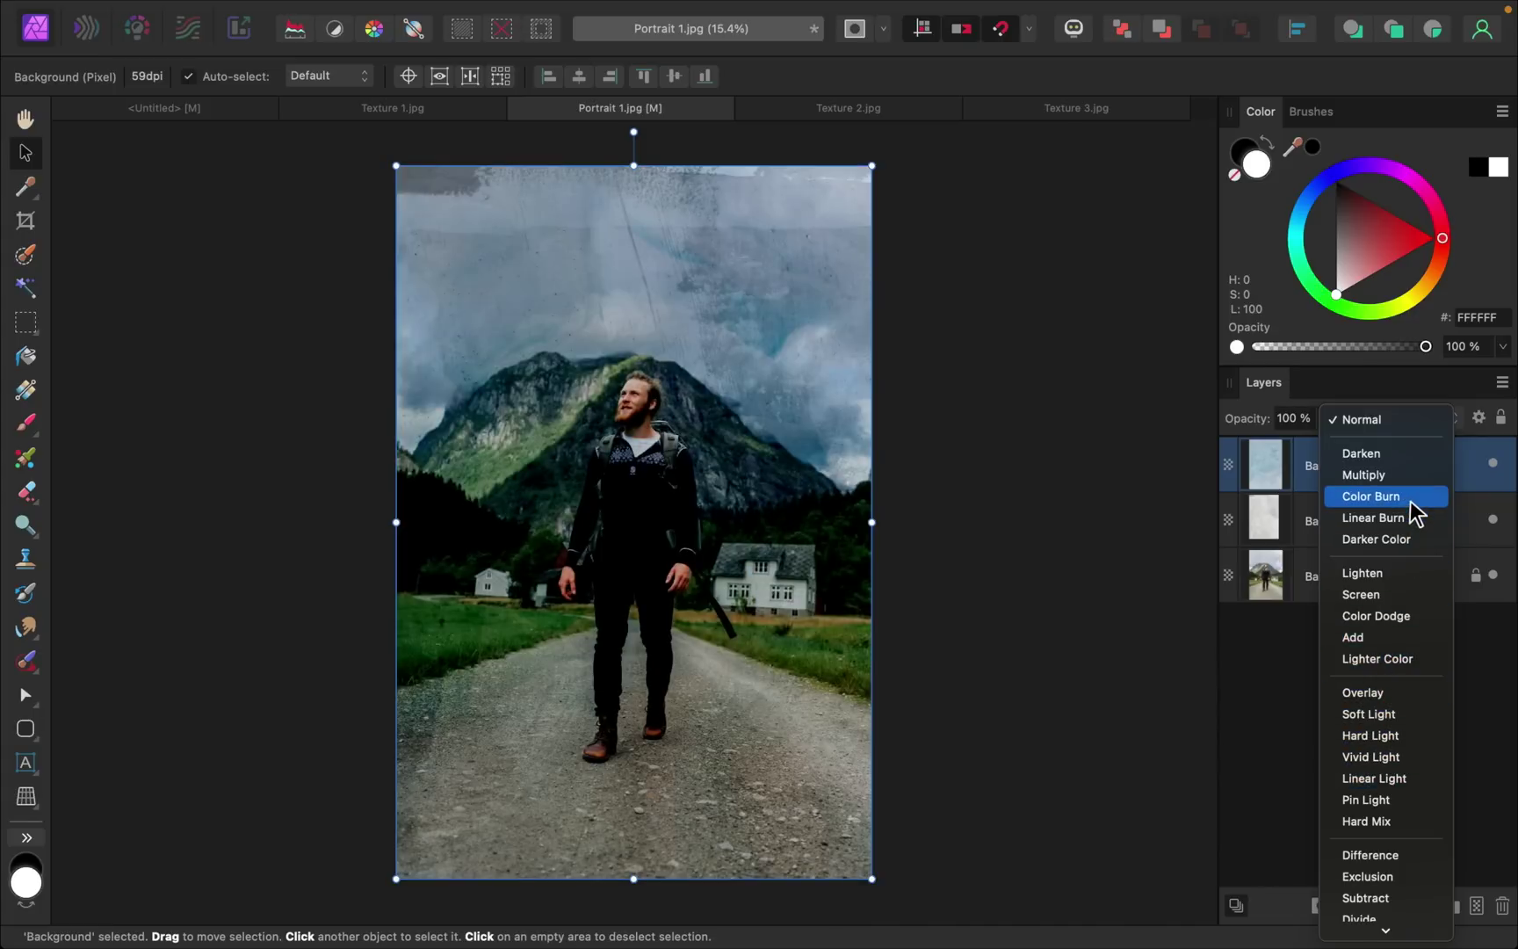
click(1409, 497)
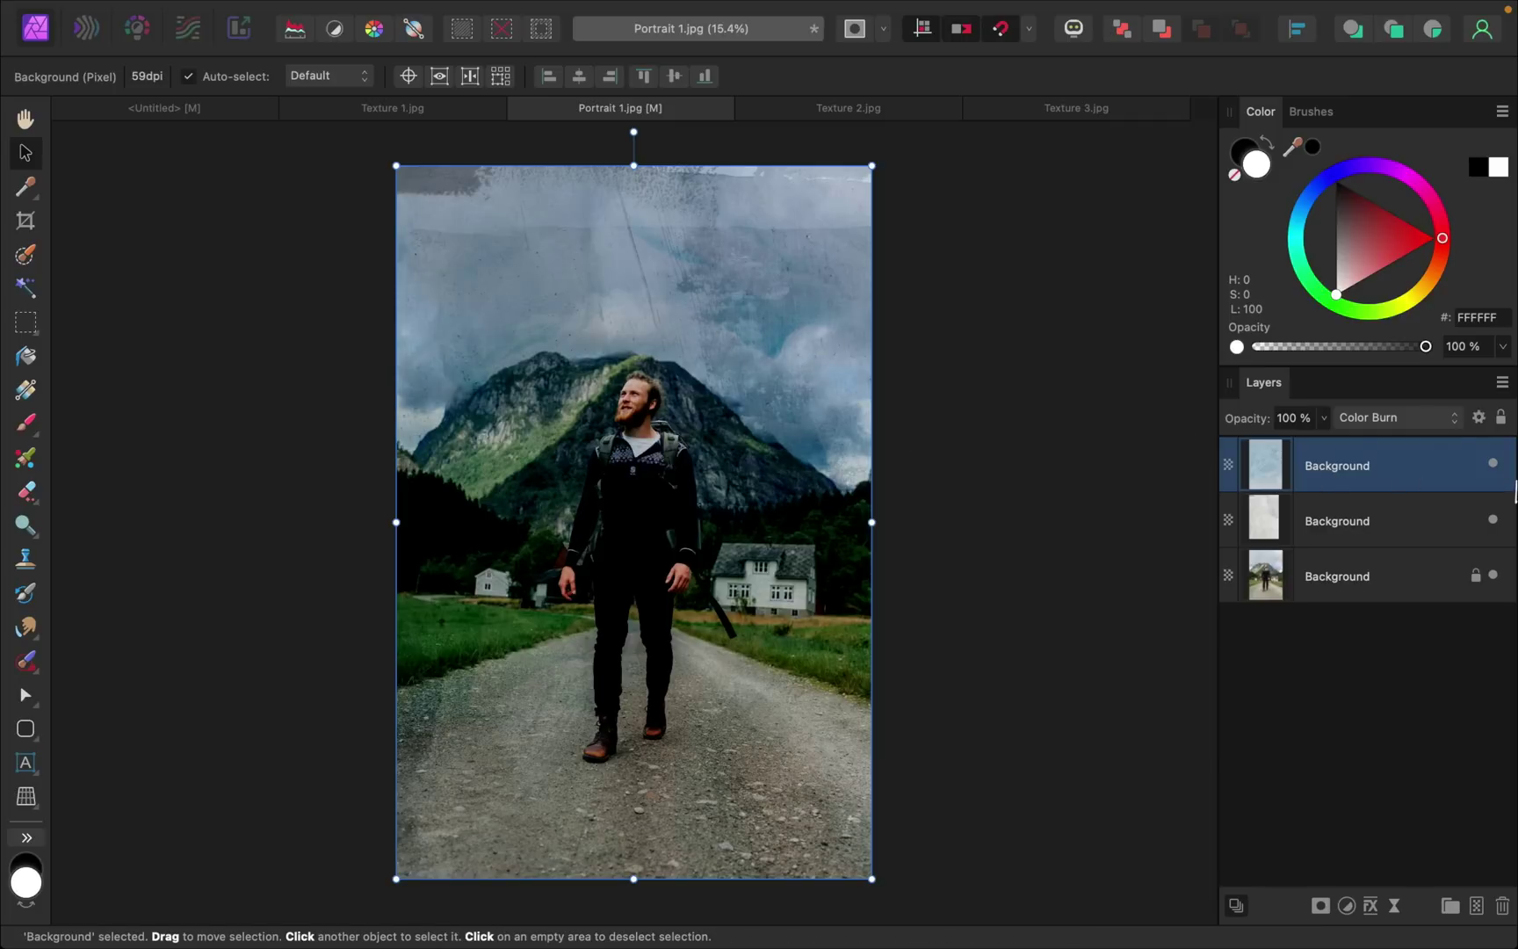
click(1493, 464)
click(1494, 465)
Set the fabric layer's underlying blend range to start at 24% in, 0% out
click(1479, 418)
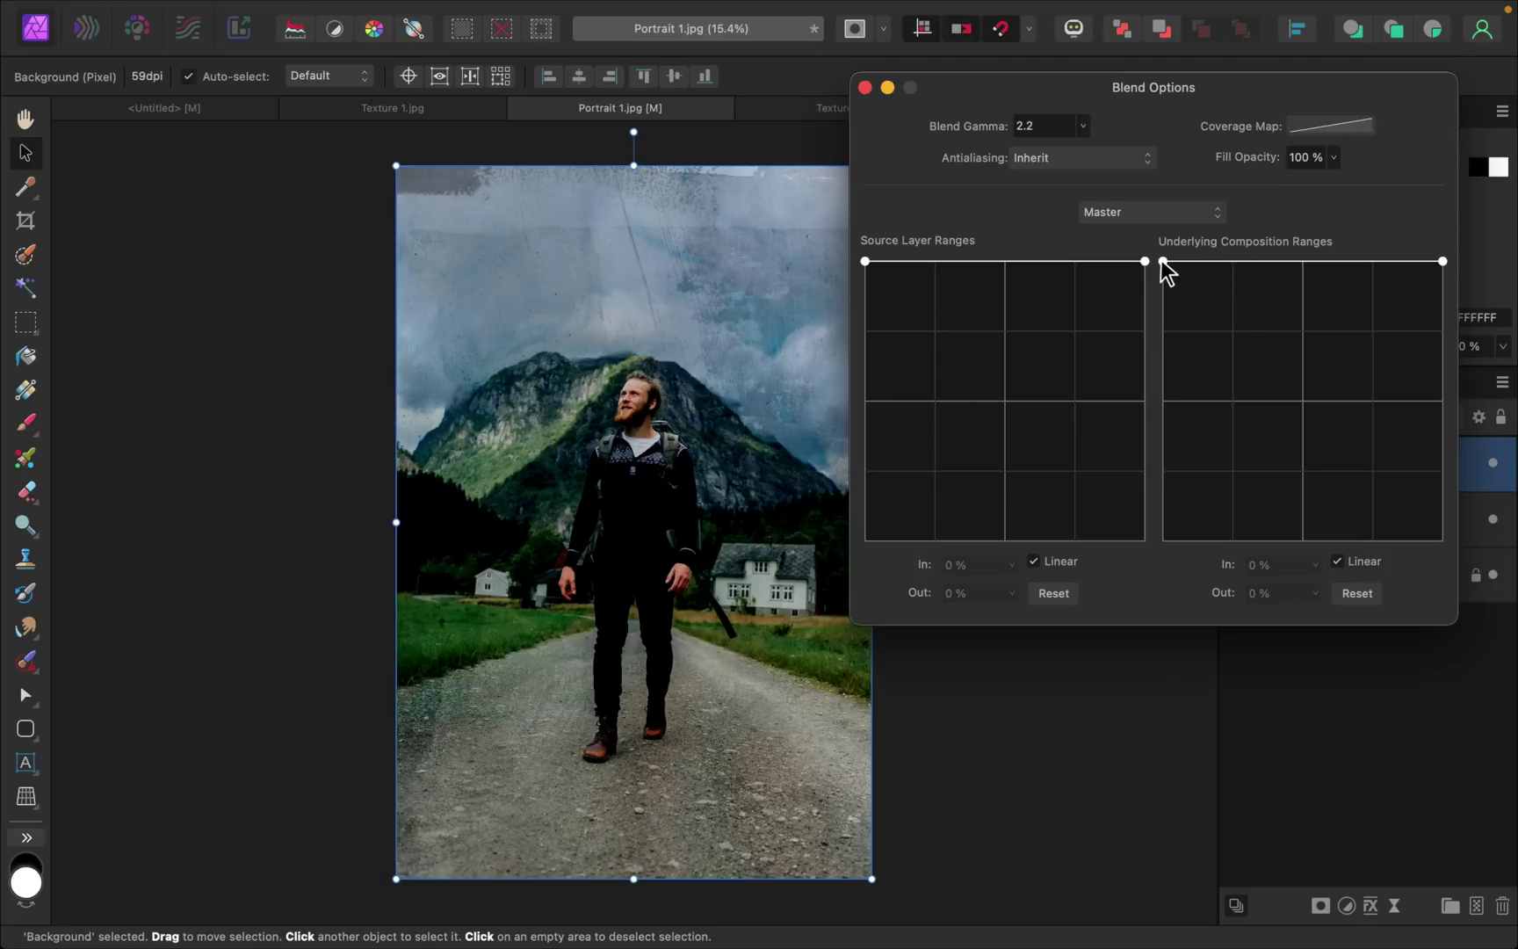
drag(1163, 261, 1169, 579)
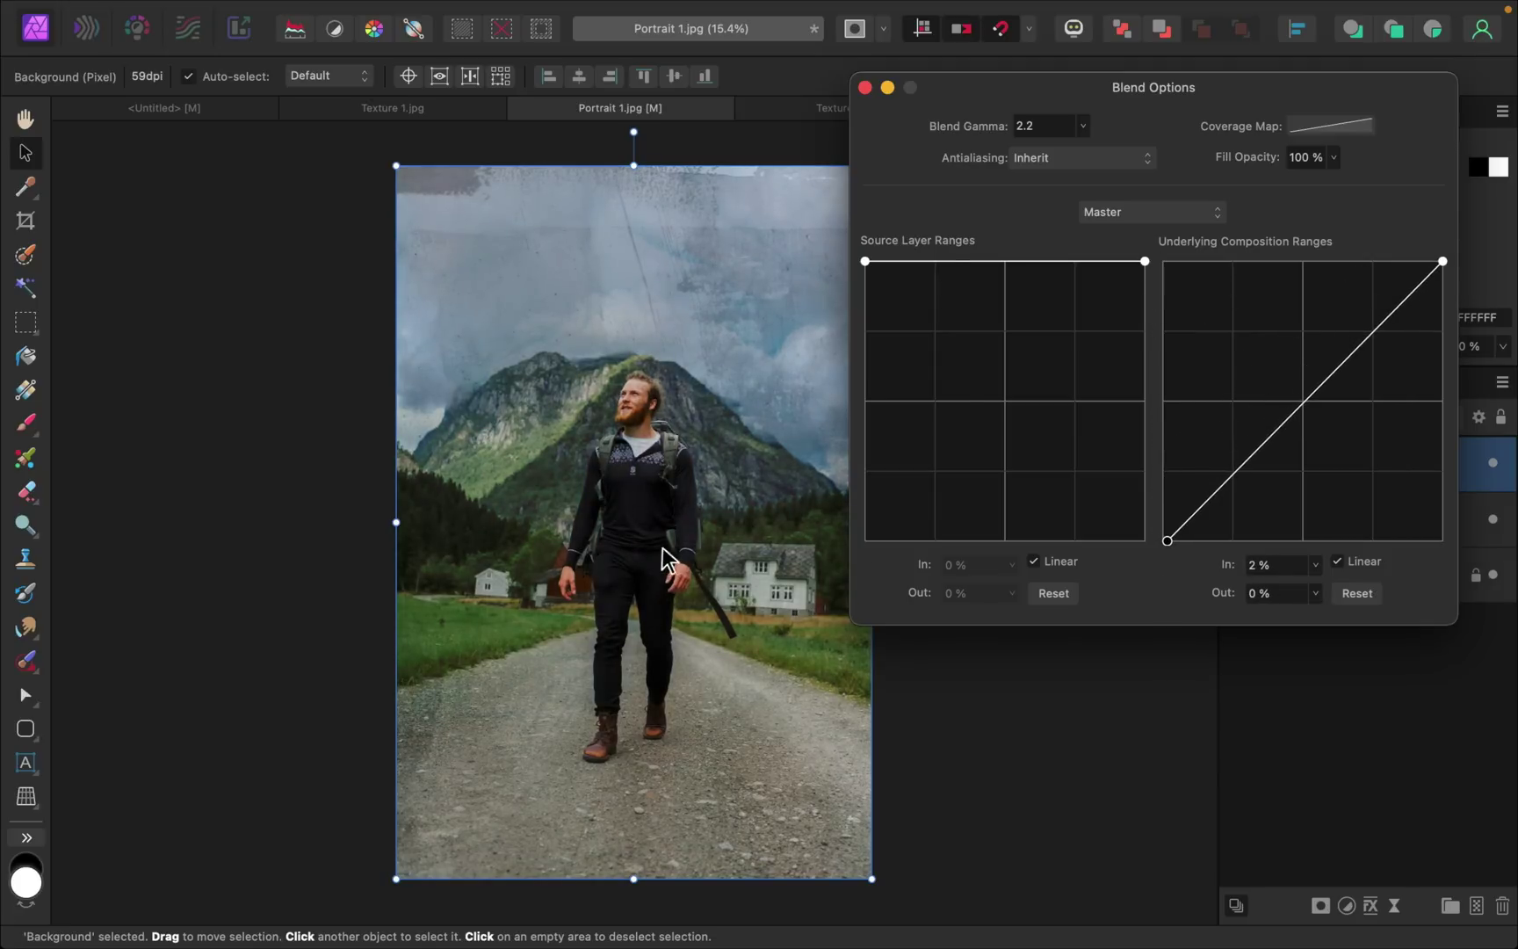
drag(1168, 541, 1232, 554)
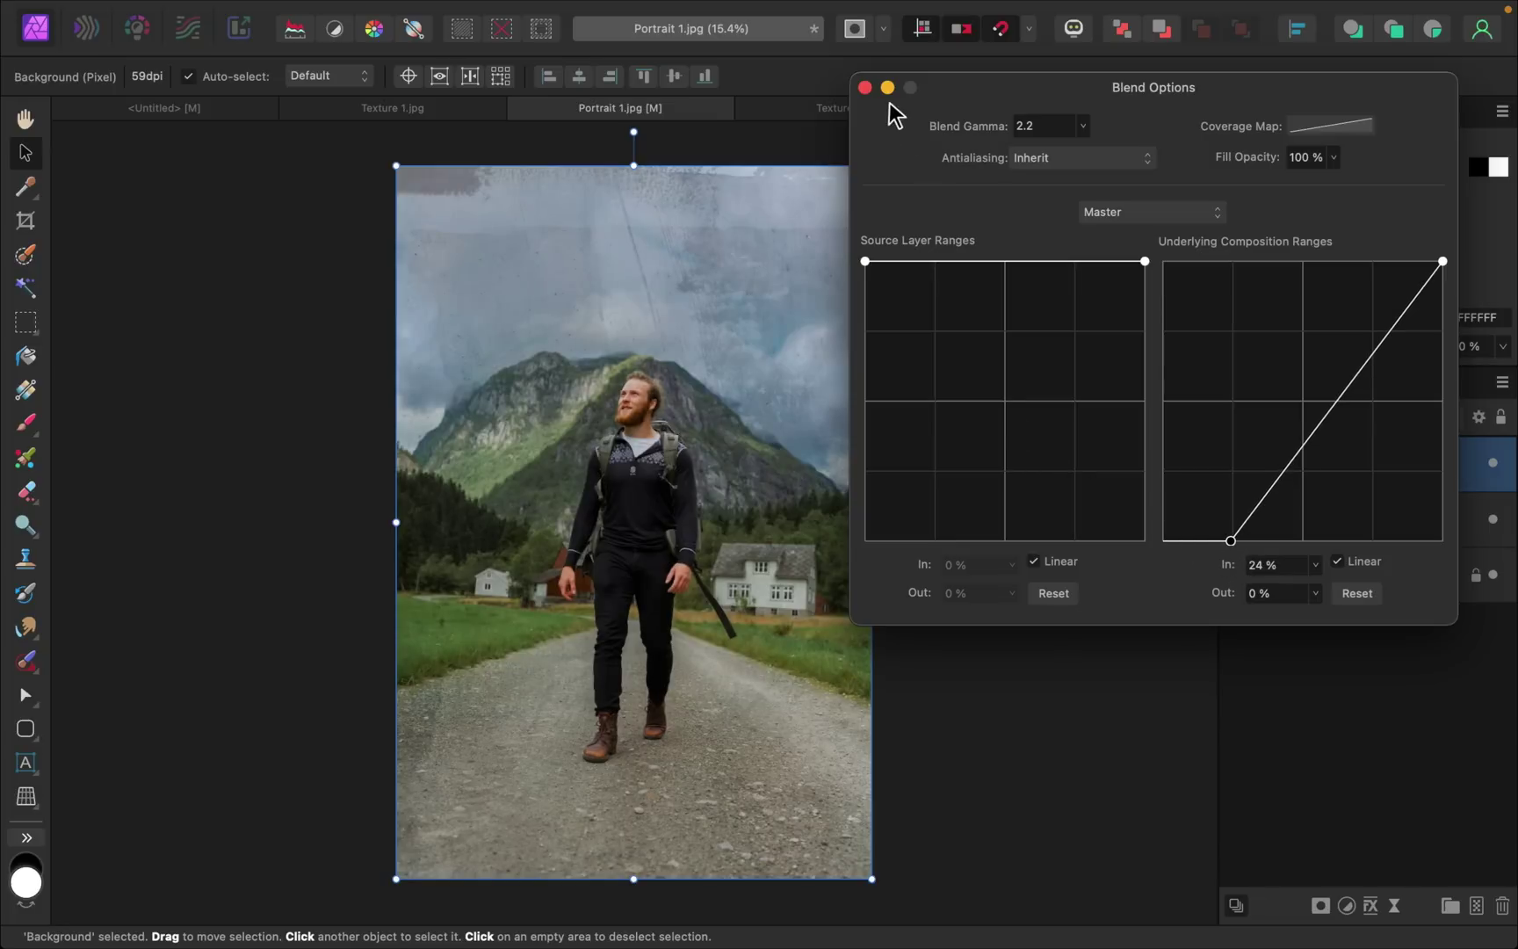
click(865, 87)
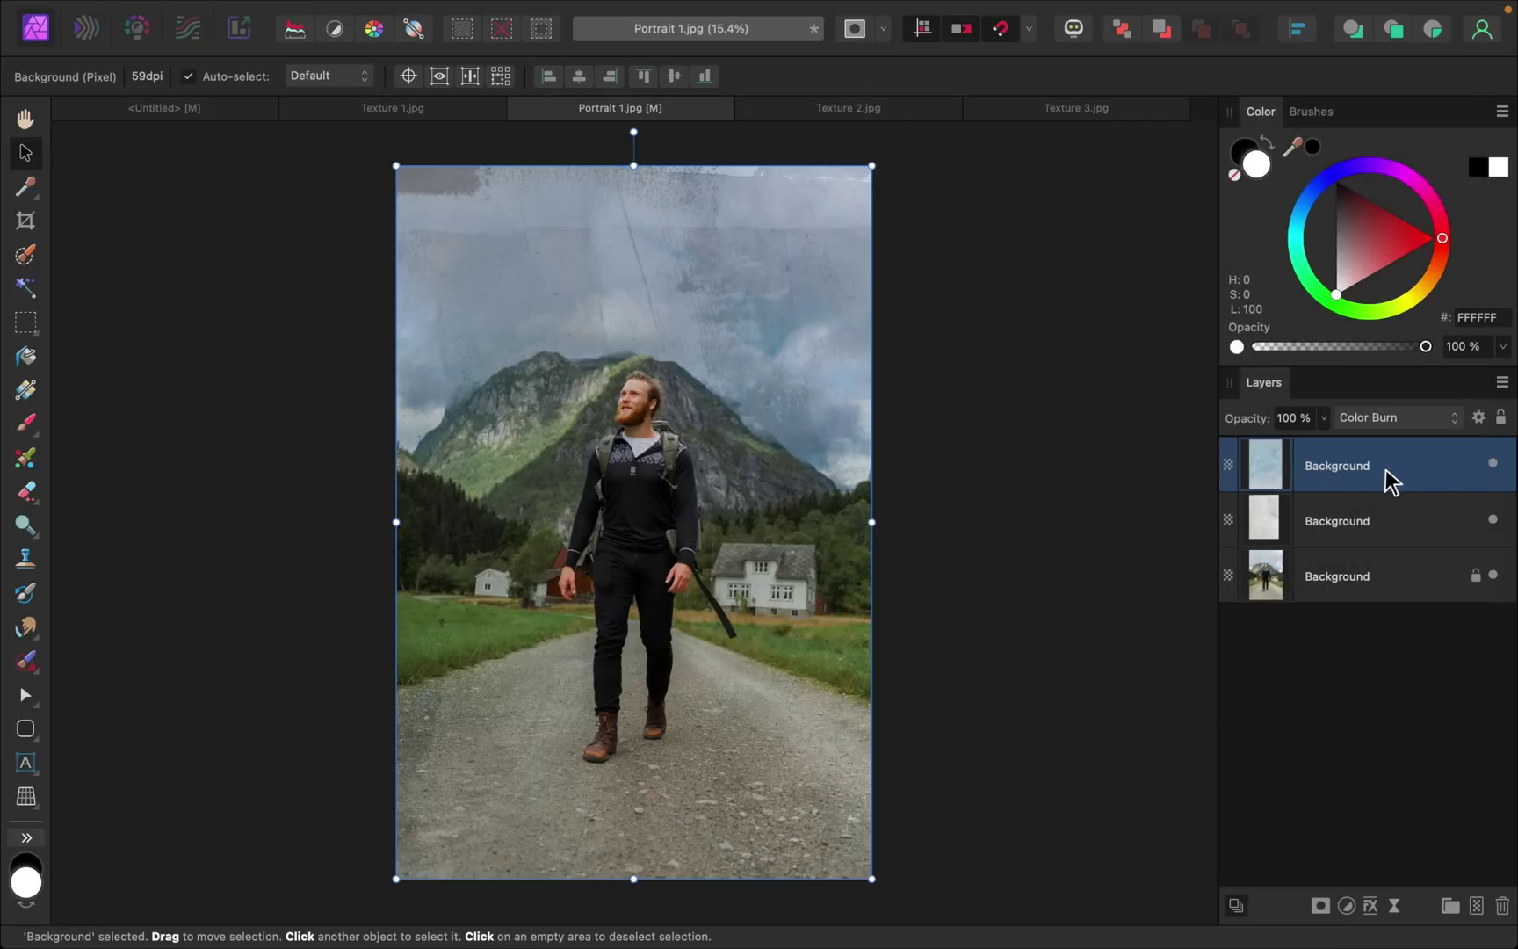
Hide and reshow the blue fabric texture layer, then zoom in on the man's face
click(1493, 466)
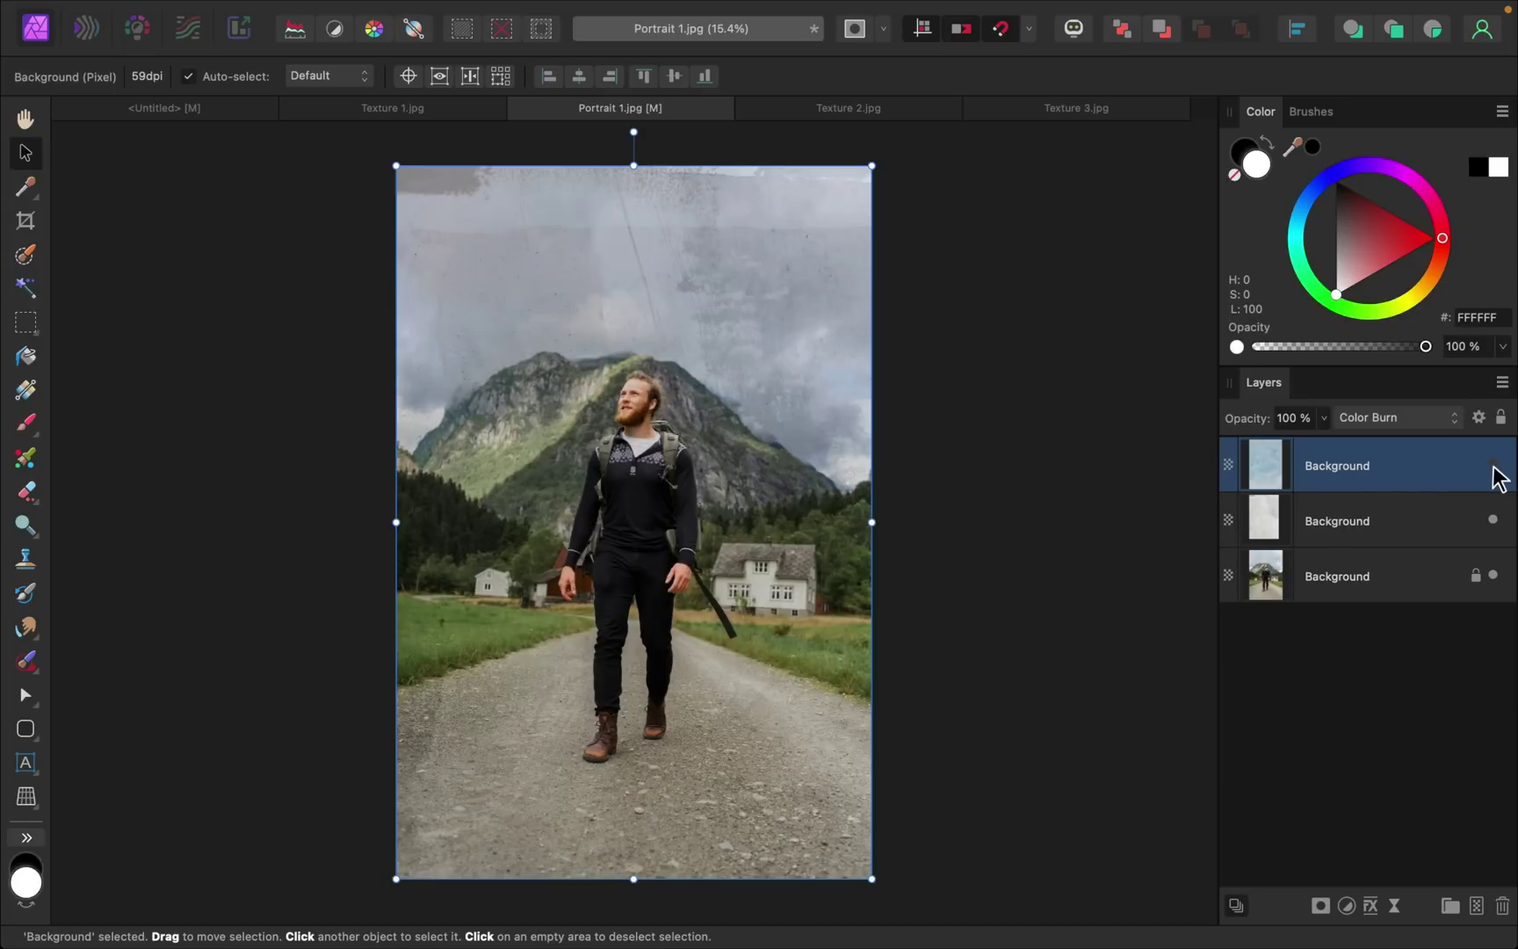
click(1494, 466)
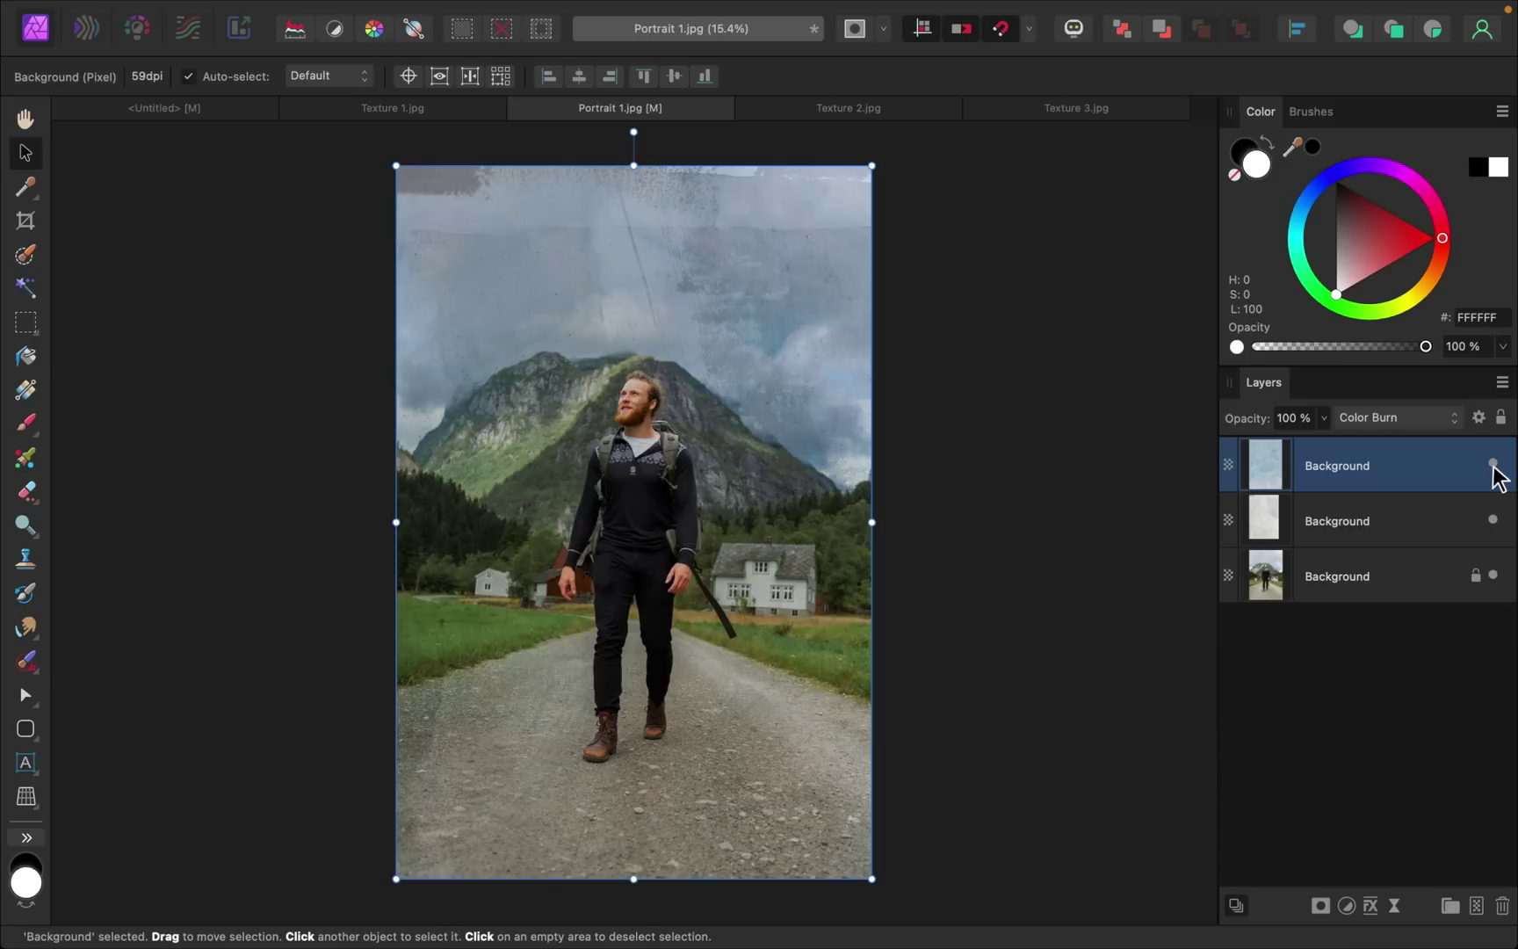
scroll(656, 407, up, 5)
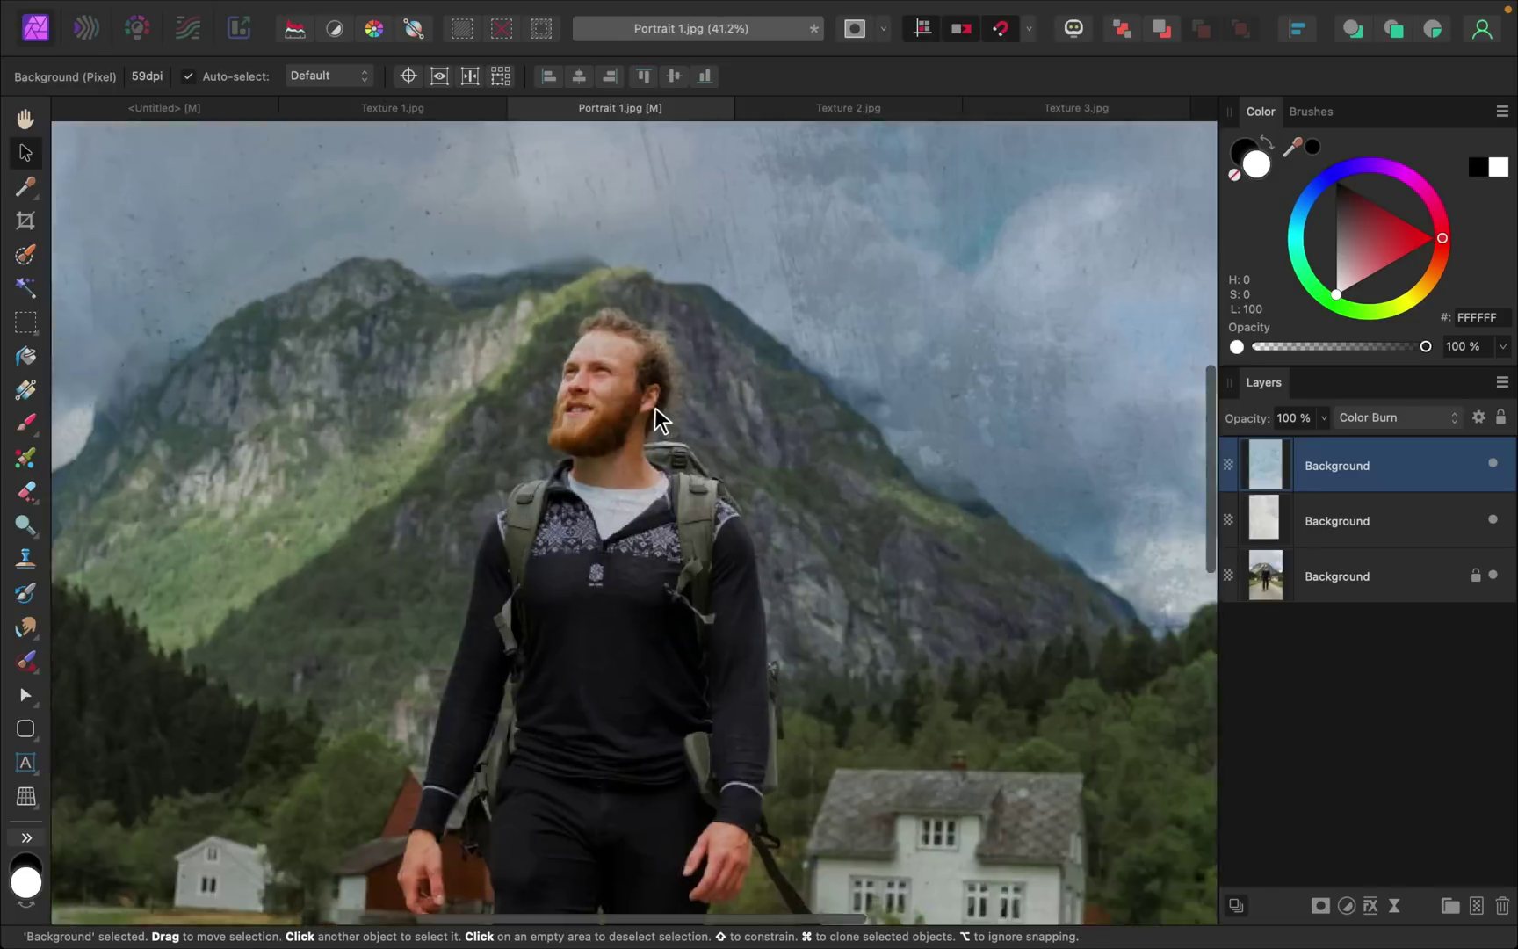
scroll(656, 408, up, 4)
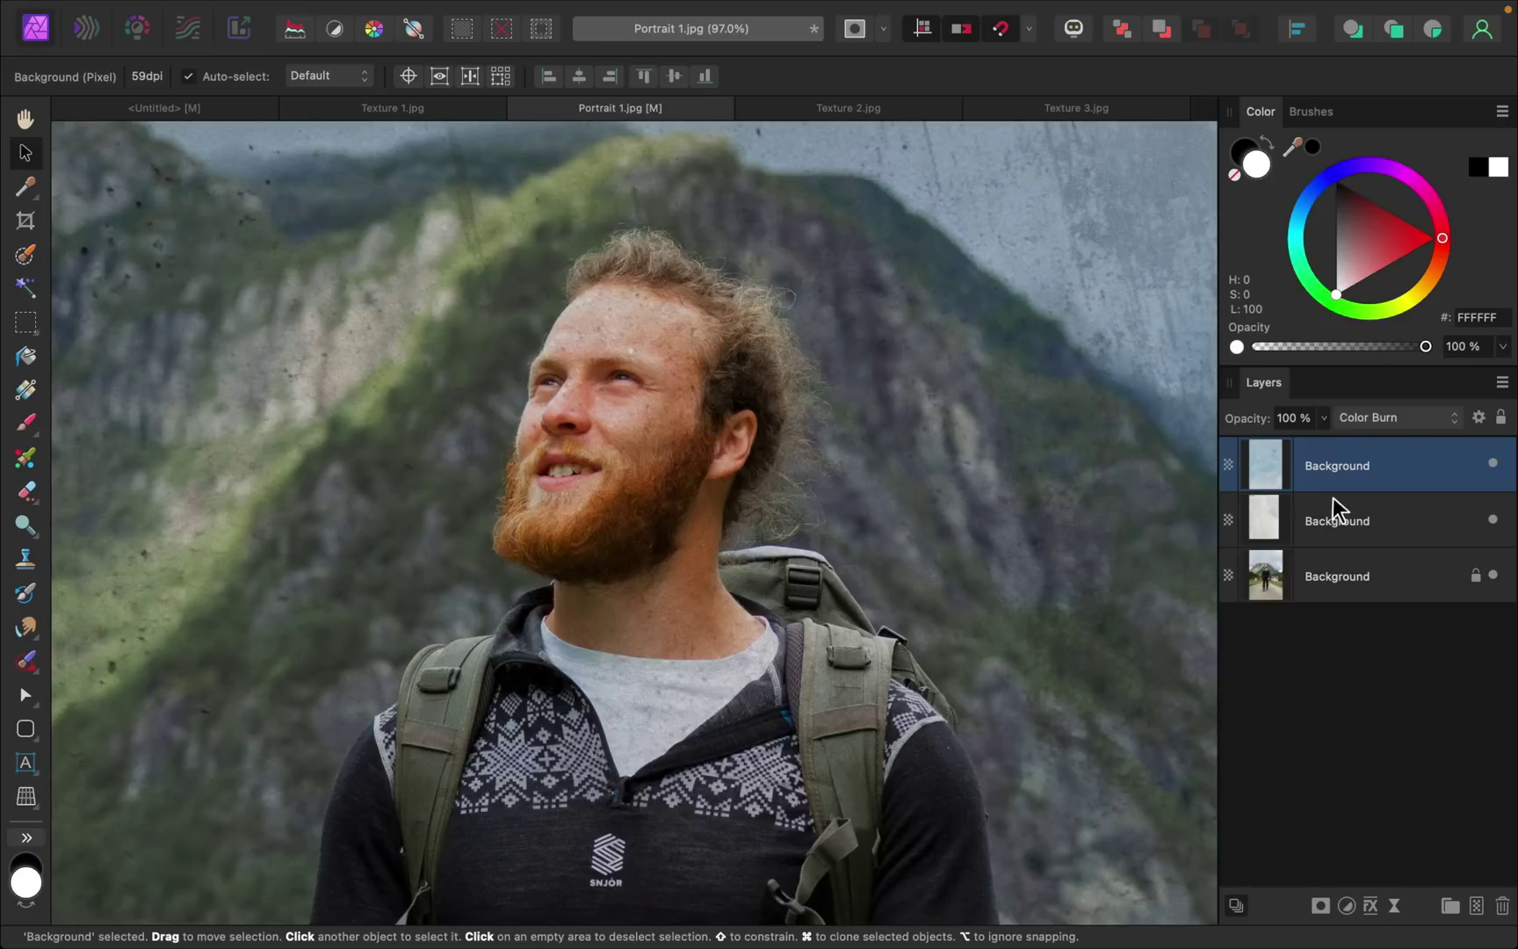
Briefly toggle the fabric and grunge textures off and on, then select the grunge texture layer
click(1493, 464)
click(1493, 464)
click(1494, 519)
click(1494, 519)
click(1362, 525)
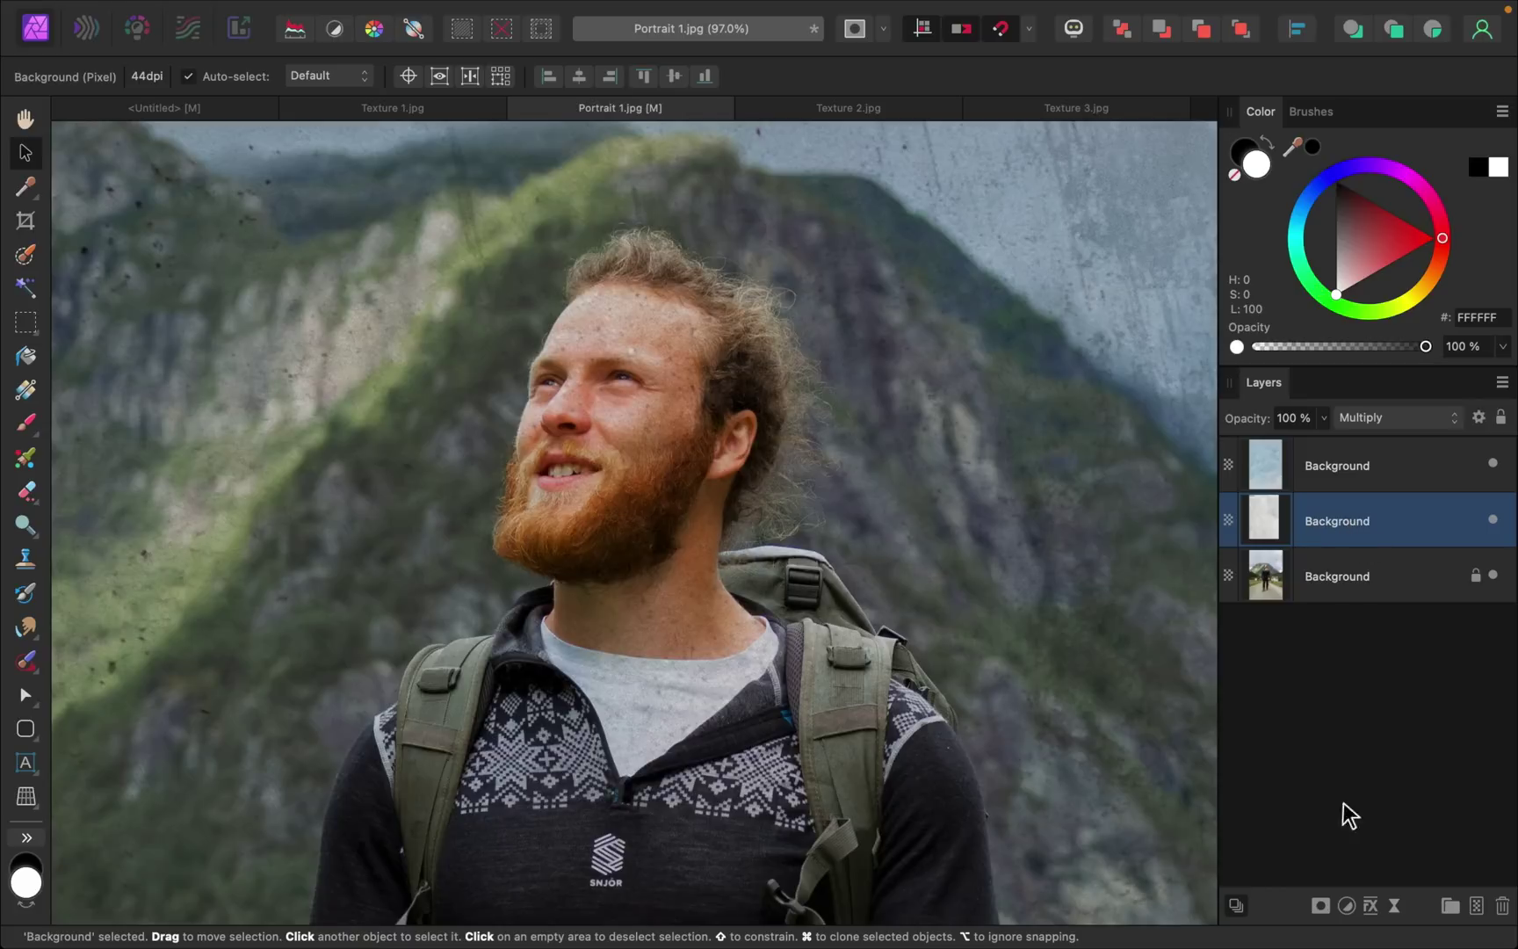
Add an inverted mask to the grunge layer and paint black to remove it from the man's face
click(1320, 905)
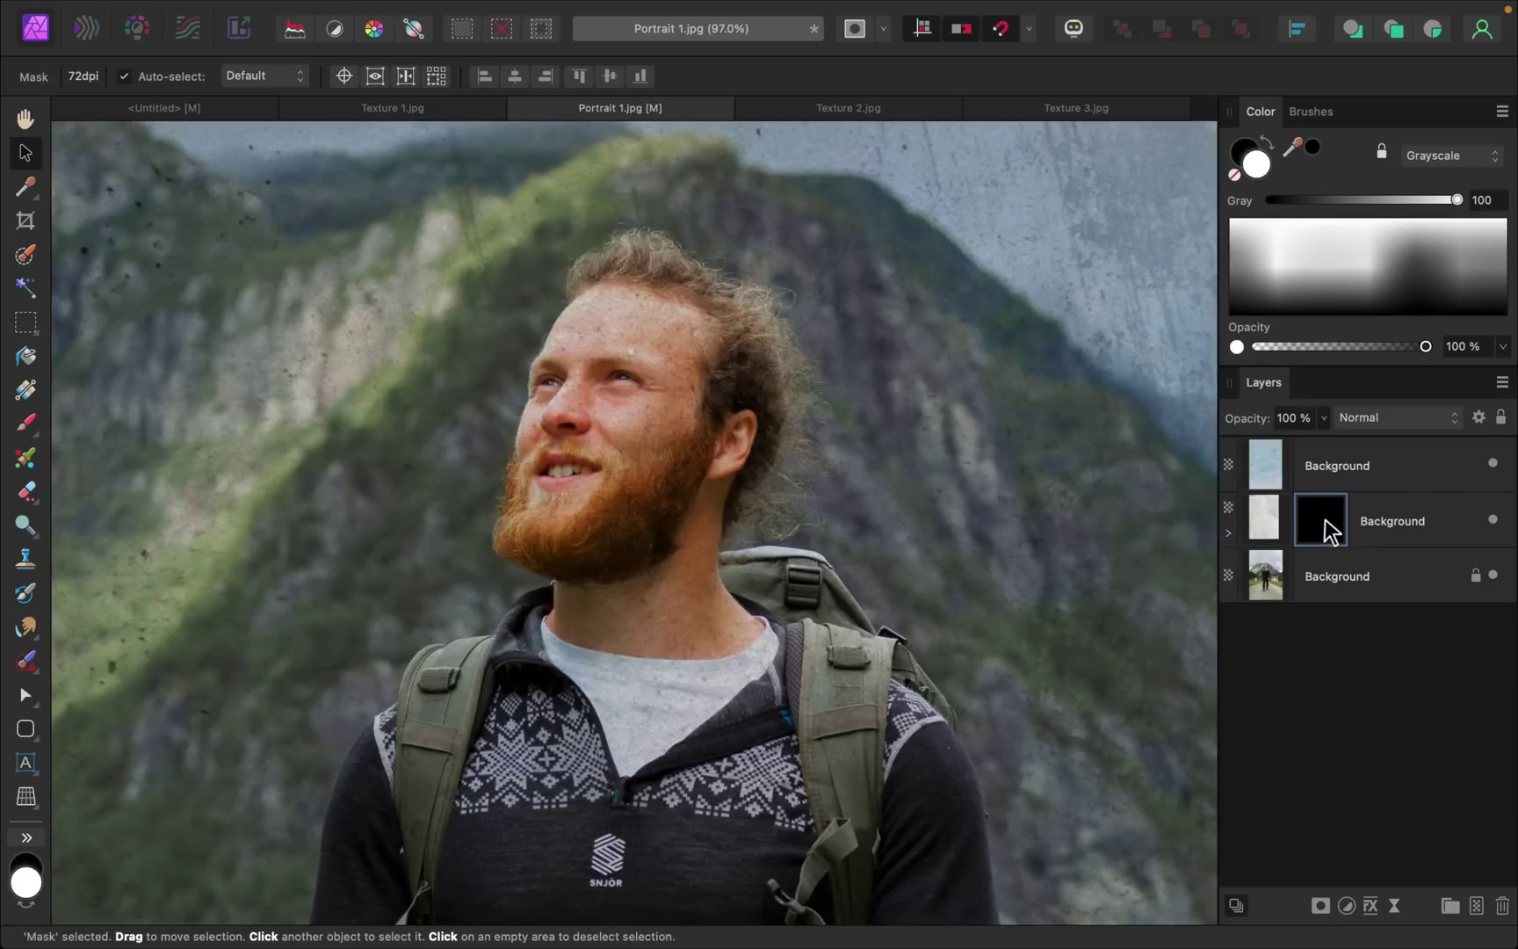
key(super+i)
click(25, 422)
key(x)
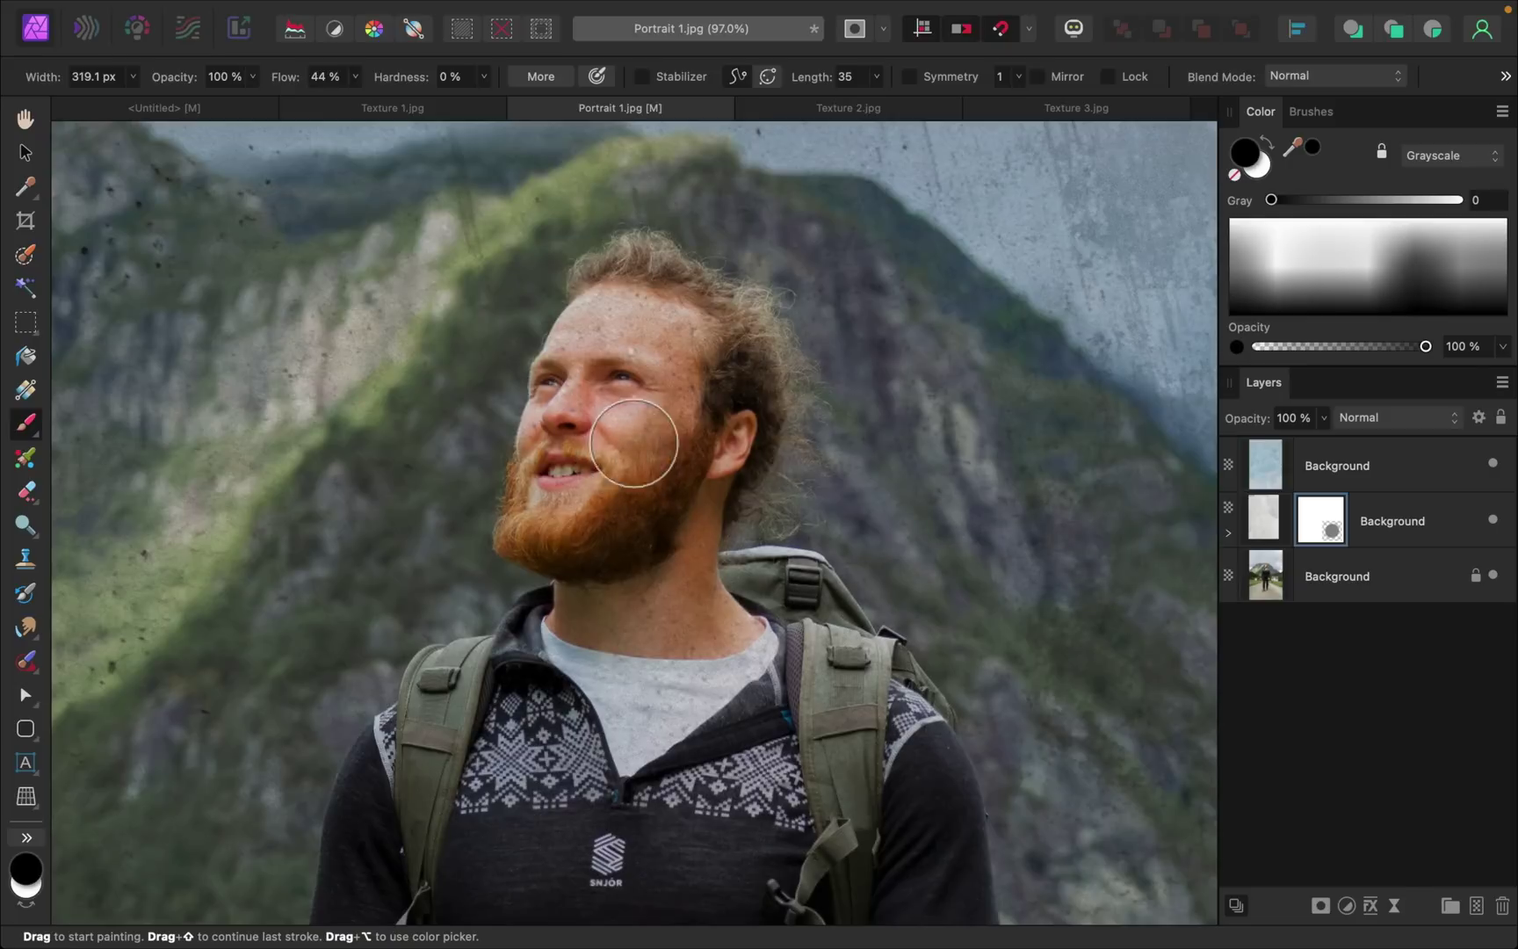
mouse_move(634, 444)
mouse_down()
mouse_move(611, 390)
mouse_move(666, 378)
mouse_move(617, 335)
mouse_move(608, 346)
mouse_move(619, 319)
mouse_move(574, 428)
mouse_move(585, 411)
mouse_move(575, 490)
mouse_move(577, 438)
mouse_move(629, 431)
mouse_move(608, 557)
mouse_move(756, 373)
mouse_move(685, 305)
mouse_move(614, 296)
mouse_move(659, 301)
mouse_move(711, 462)
mouse_move(672, 549)
mouse_move(700, 620)
mouse_move(665, 616)
mouse_move(582, 557)
mouse_up()
scroll(643, 513, down, 5)
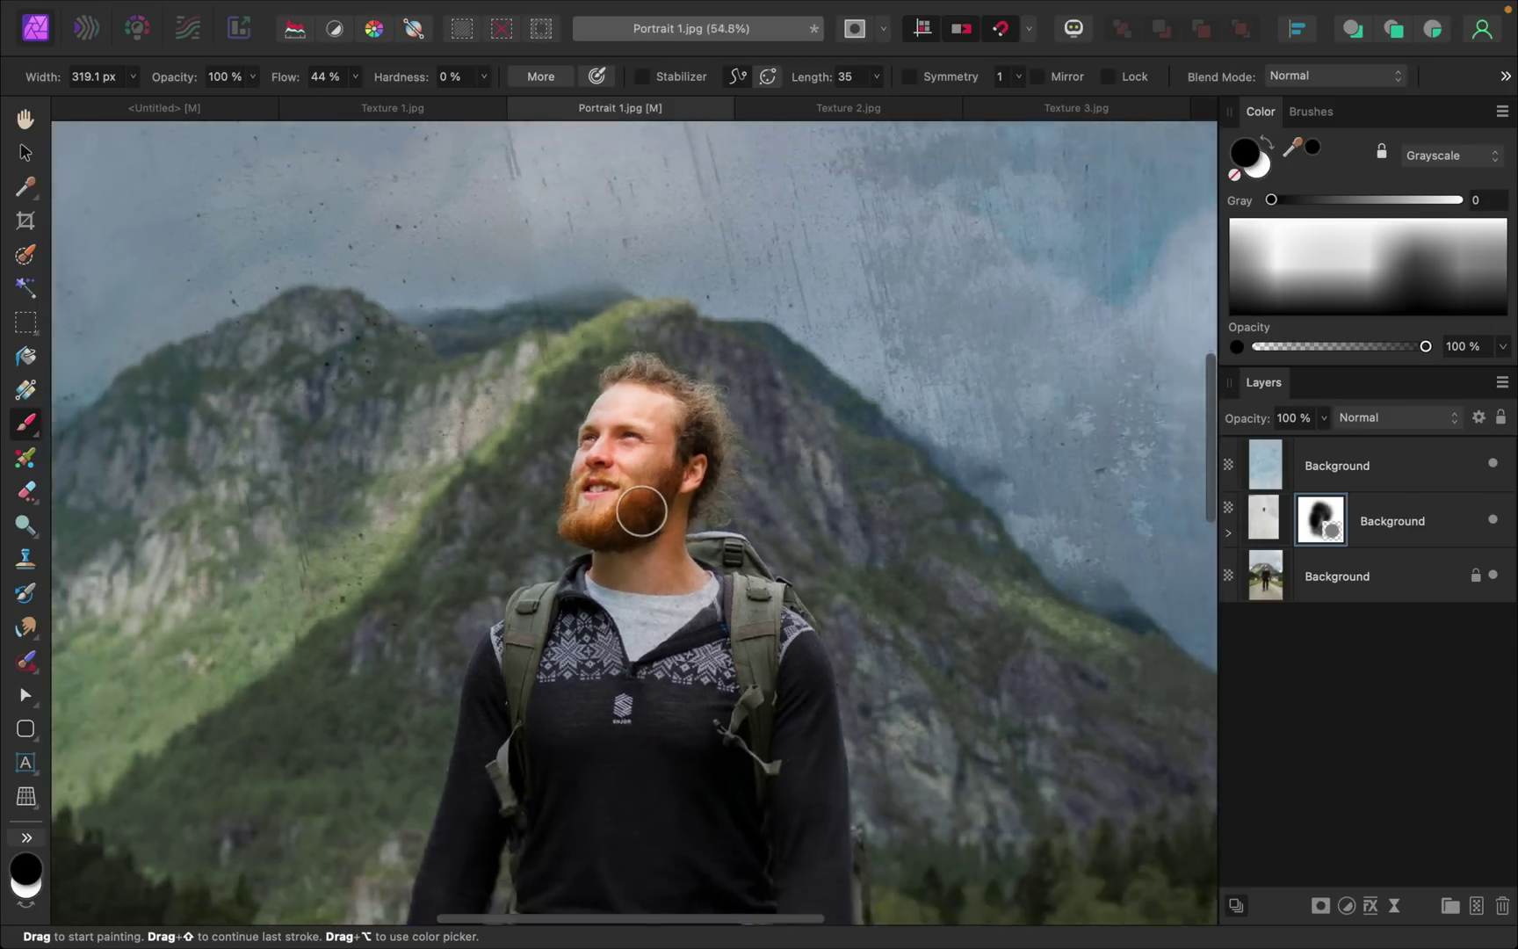
scroll(642, 512, up, 3)
scroll(642, 513, down, 1)
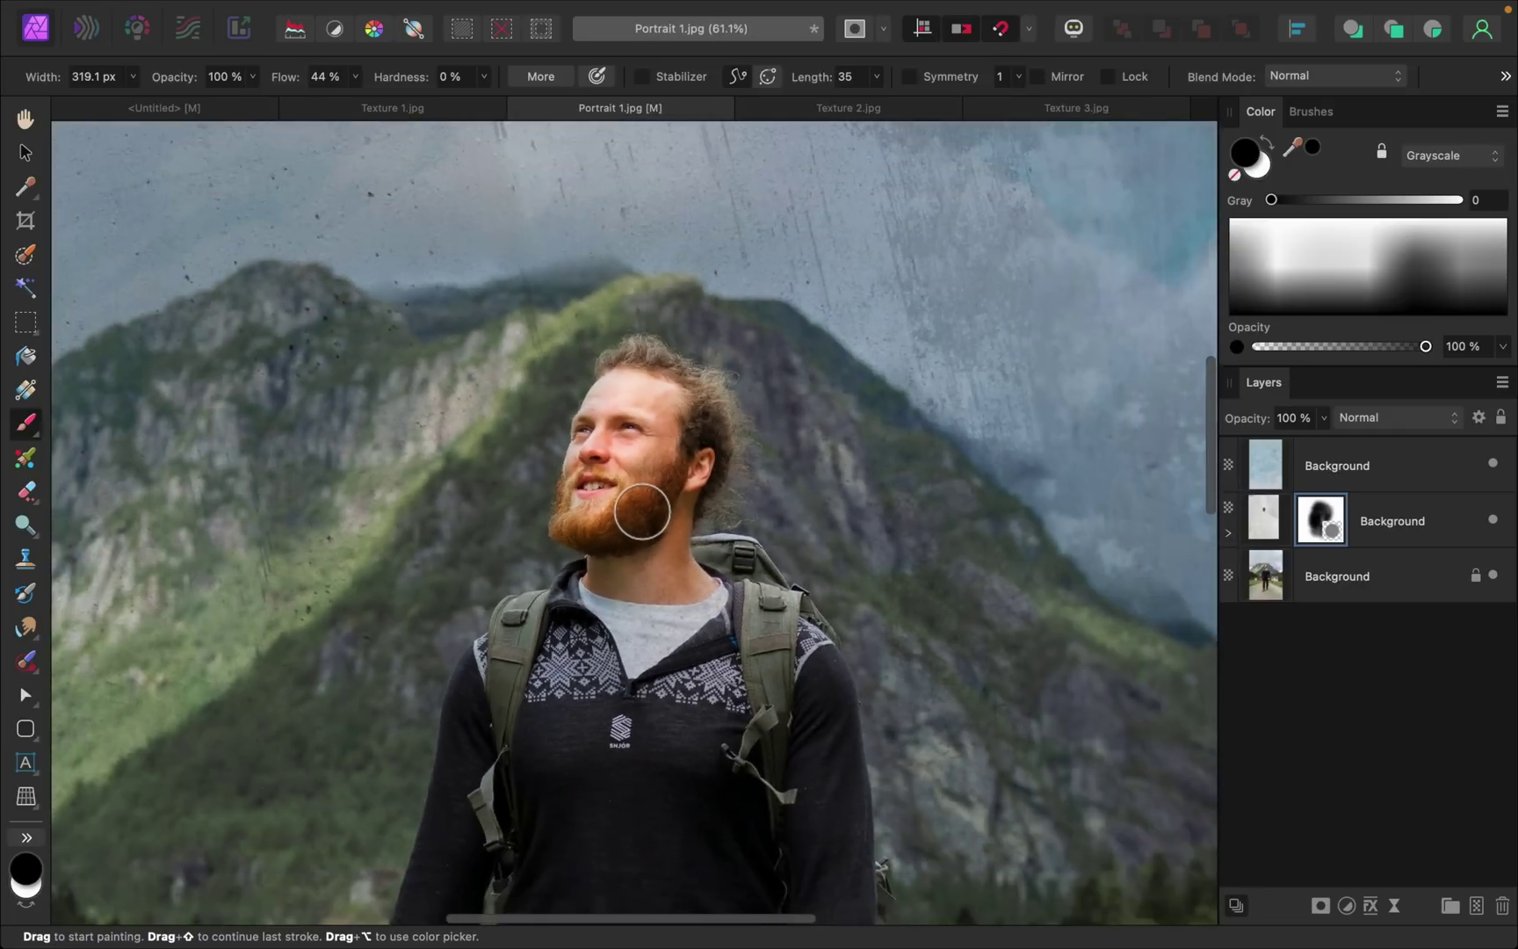
Paint white with a 2258 px brush to restore the grunge texture around the figure
click(1258, 169)
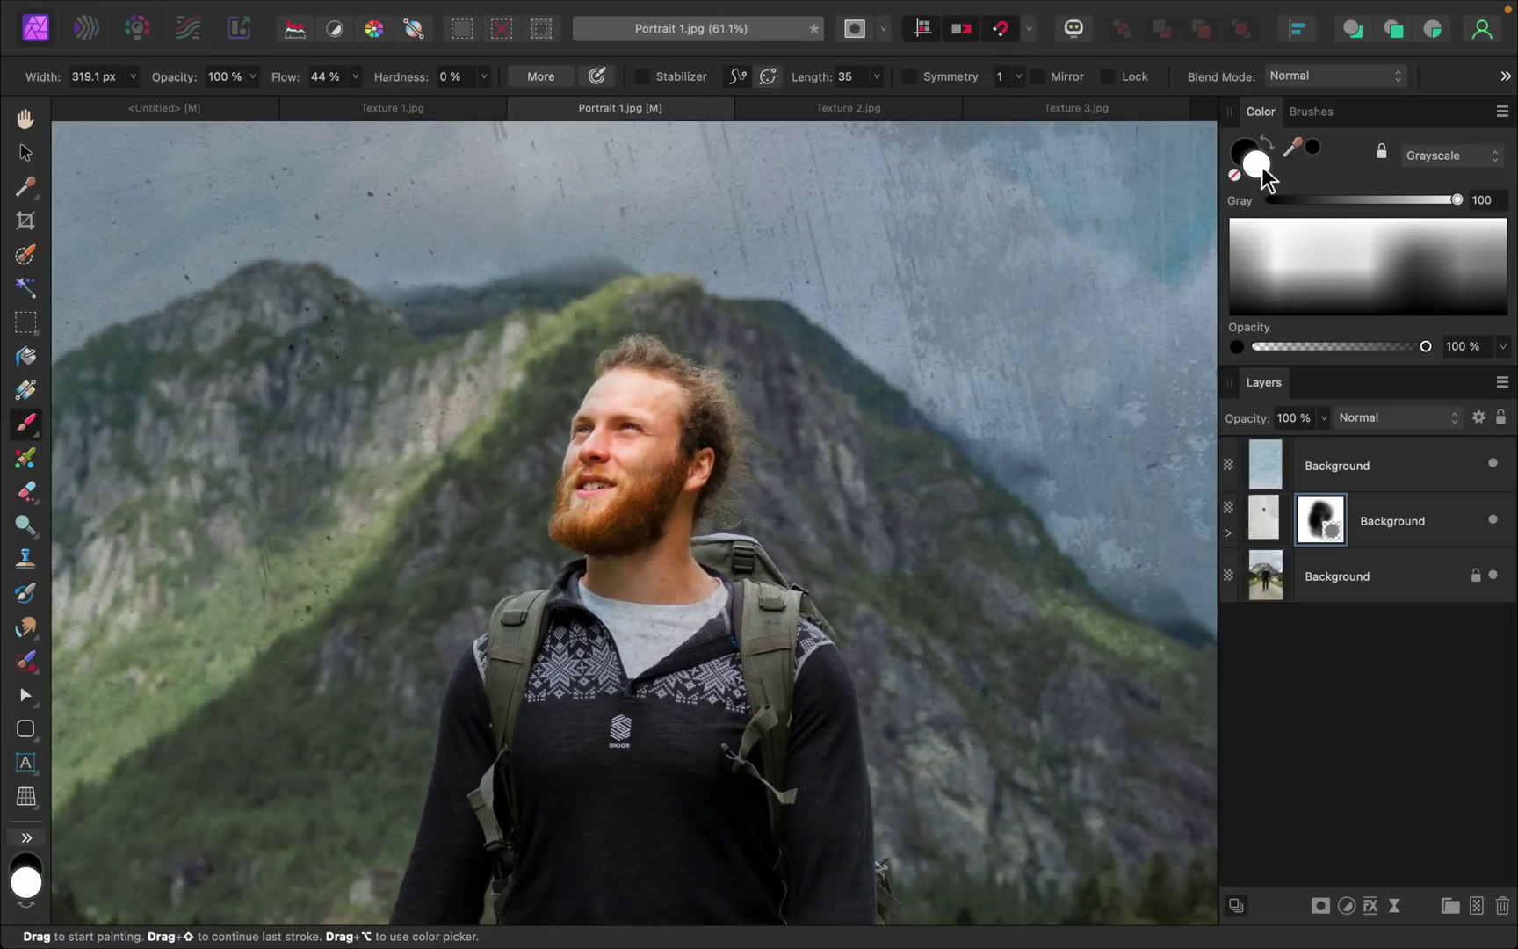
key(bracketright)
key(bracketright)
key(bracketright)
key(bracketright)
key(bracketright)
key(bracketright)
key(bracketright)
key(bracketright)
key(bracketright)
key(bracketright)
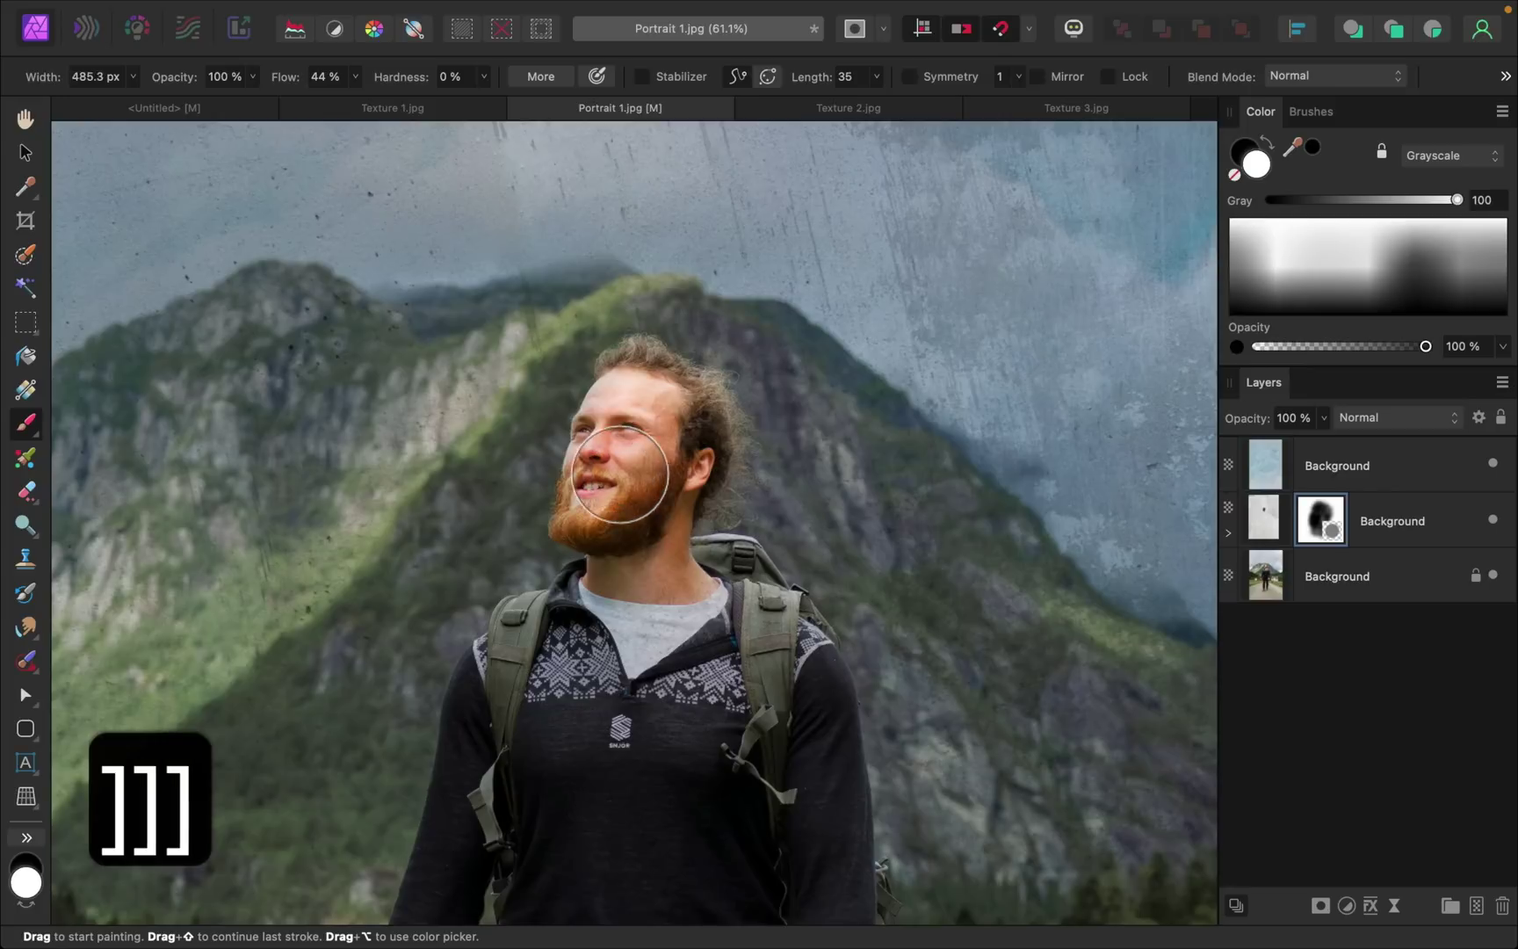
key(bracketright)
key(bracketright)
key(bracketright)
key(bracketright)
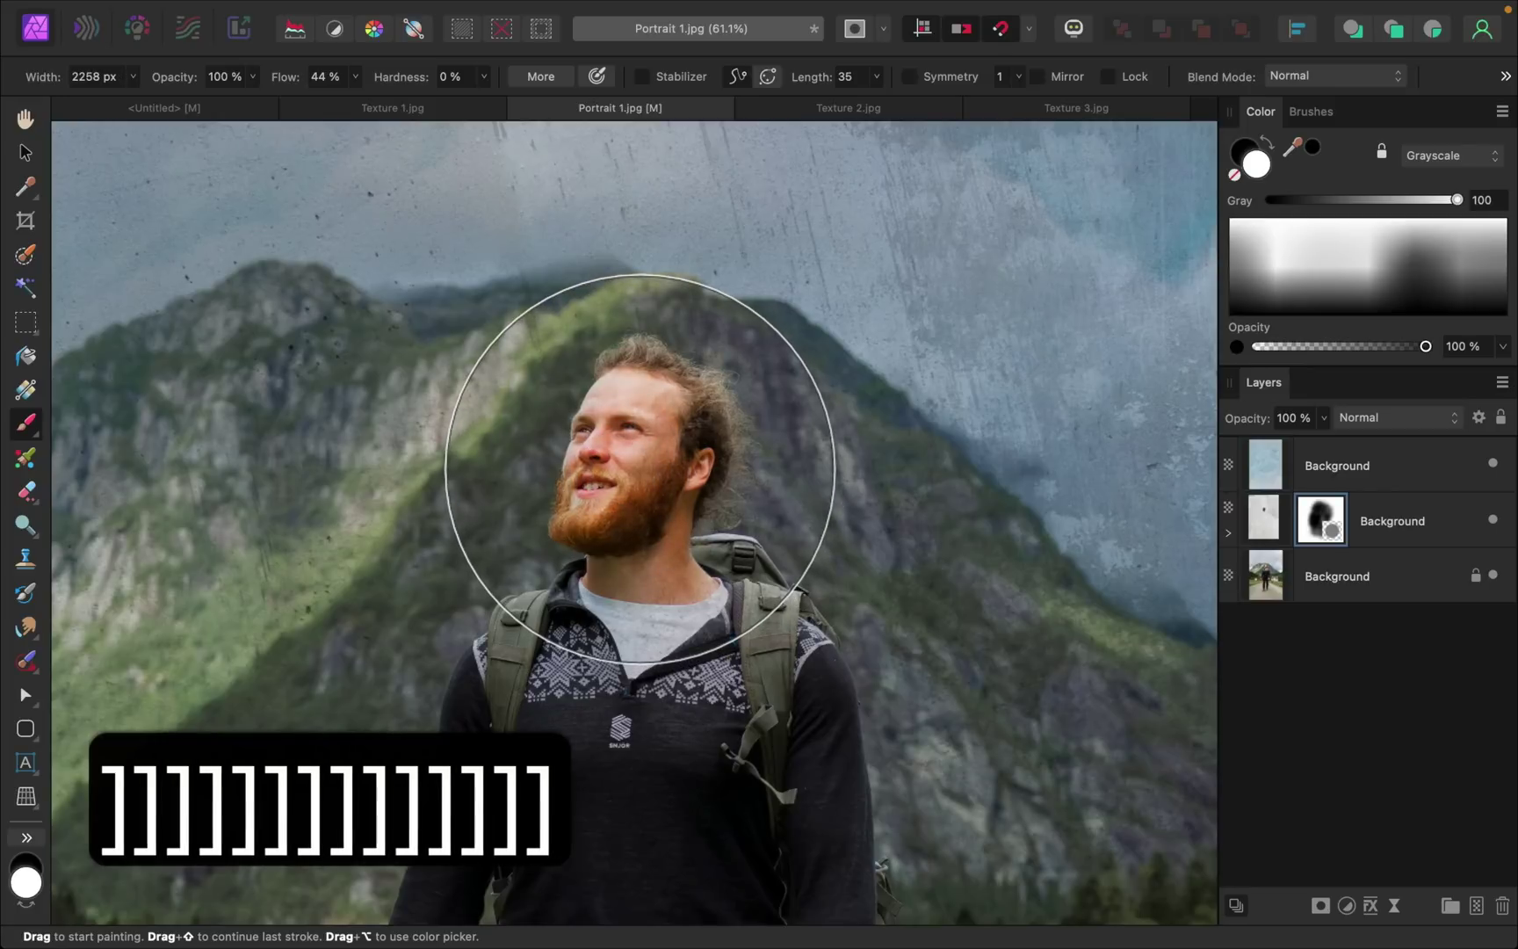
scroll(850, 549, up, 5)
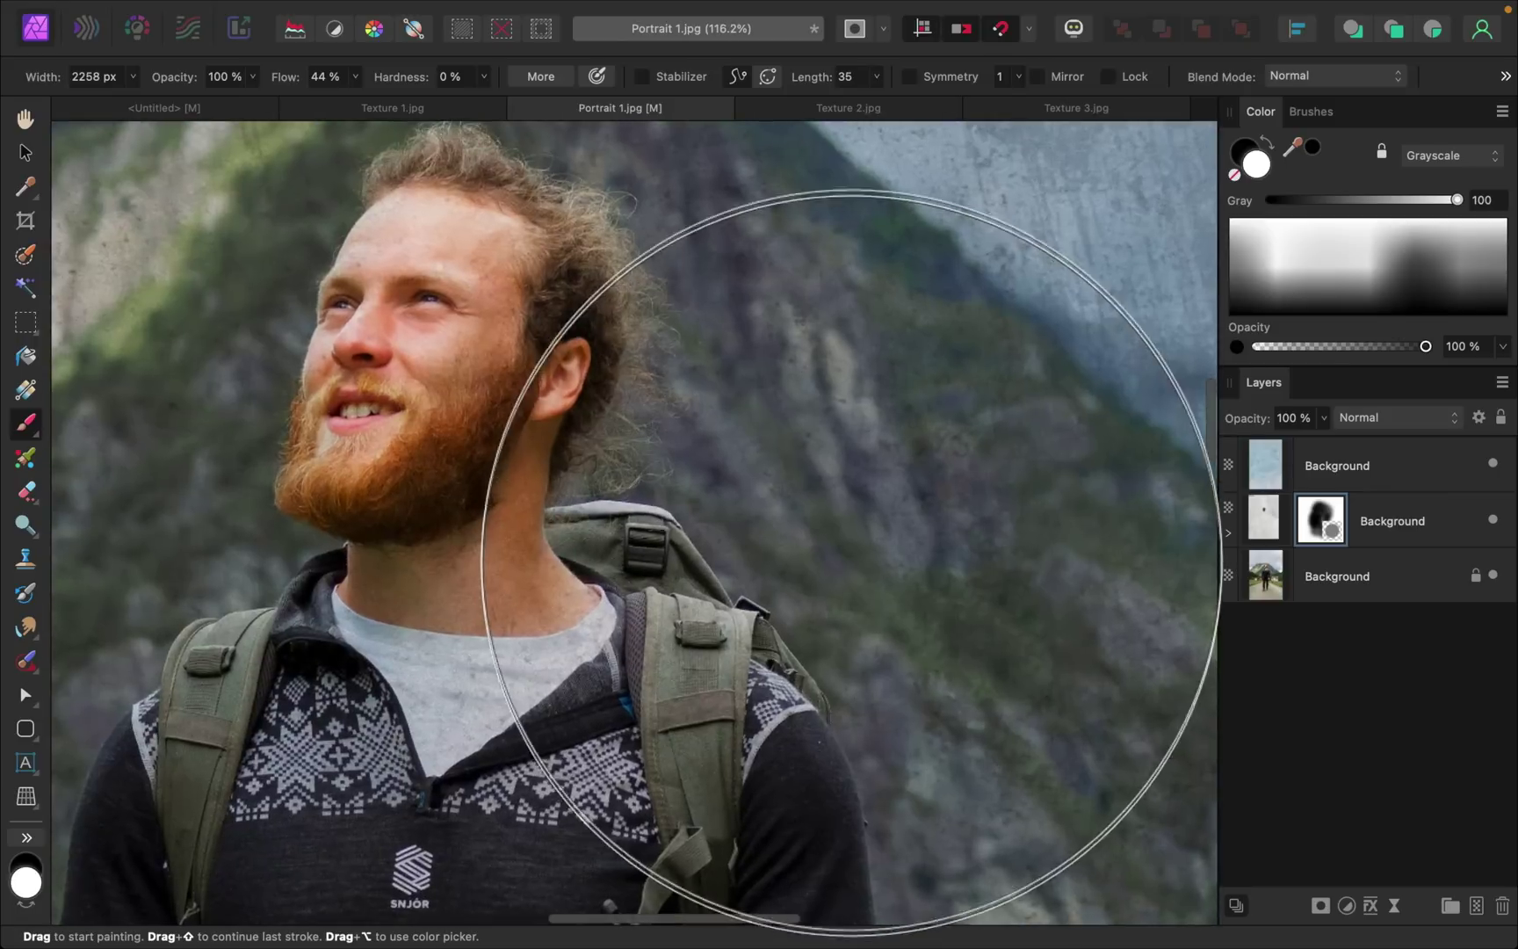
mouse_move(850, 549)
mouse_down()
mouse_move(627, 558)
mouse_move(759, 559)
mouse_up()
scroll(759, 559, down, 6)
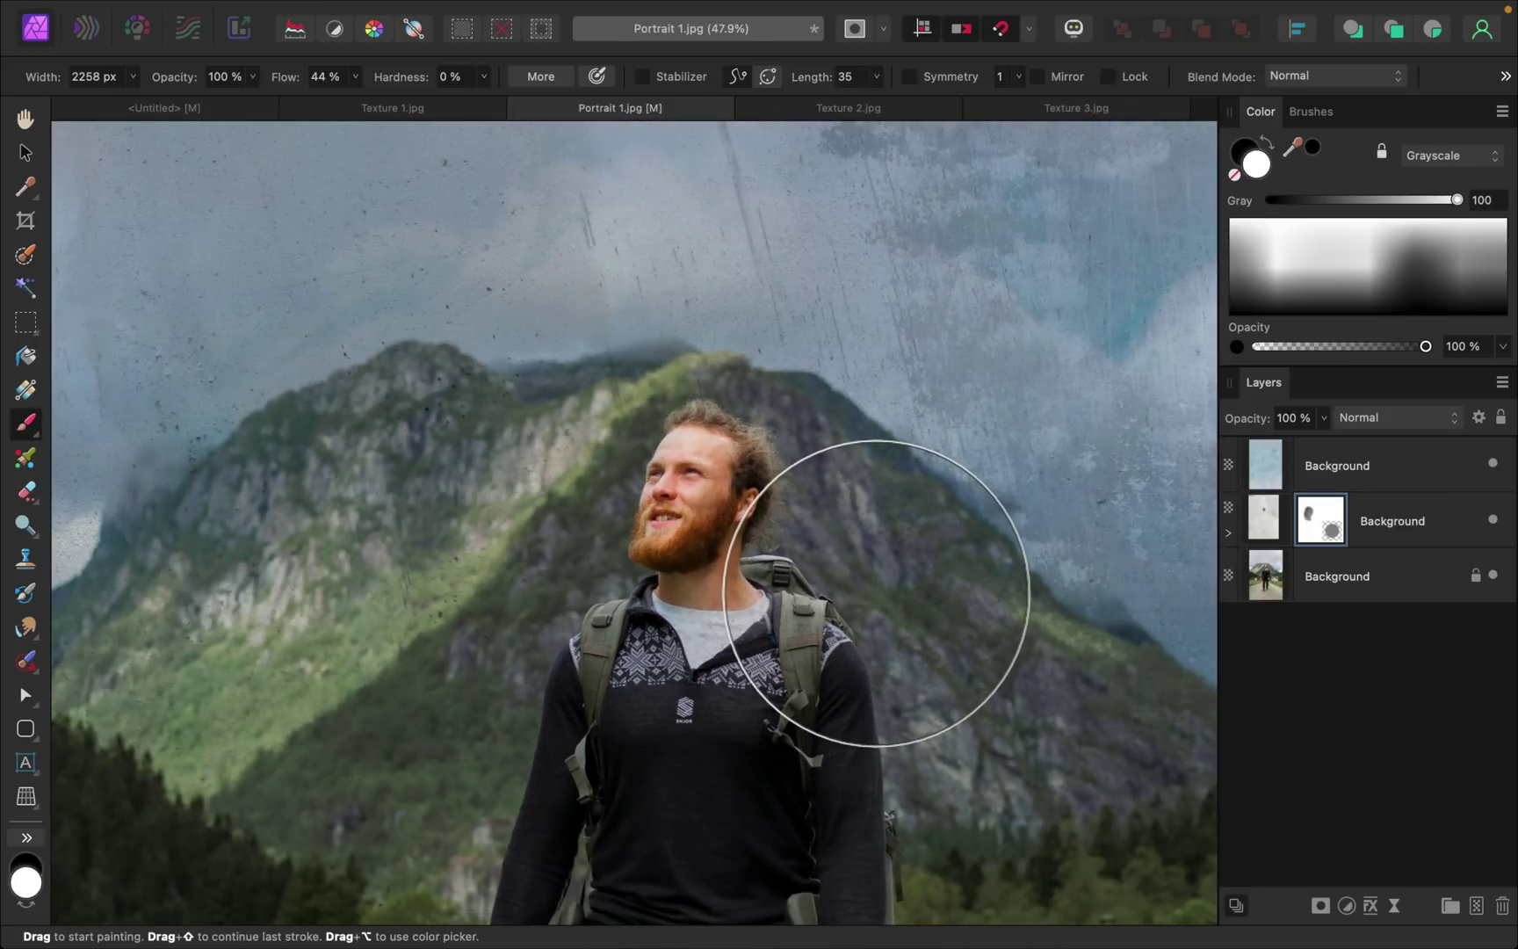
Fit the whole image in the window, select both texture layers, and hide then reshow them
key(super+0)
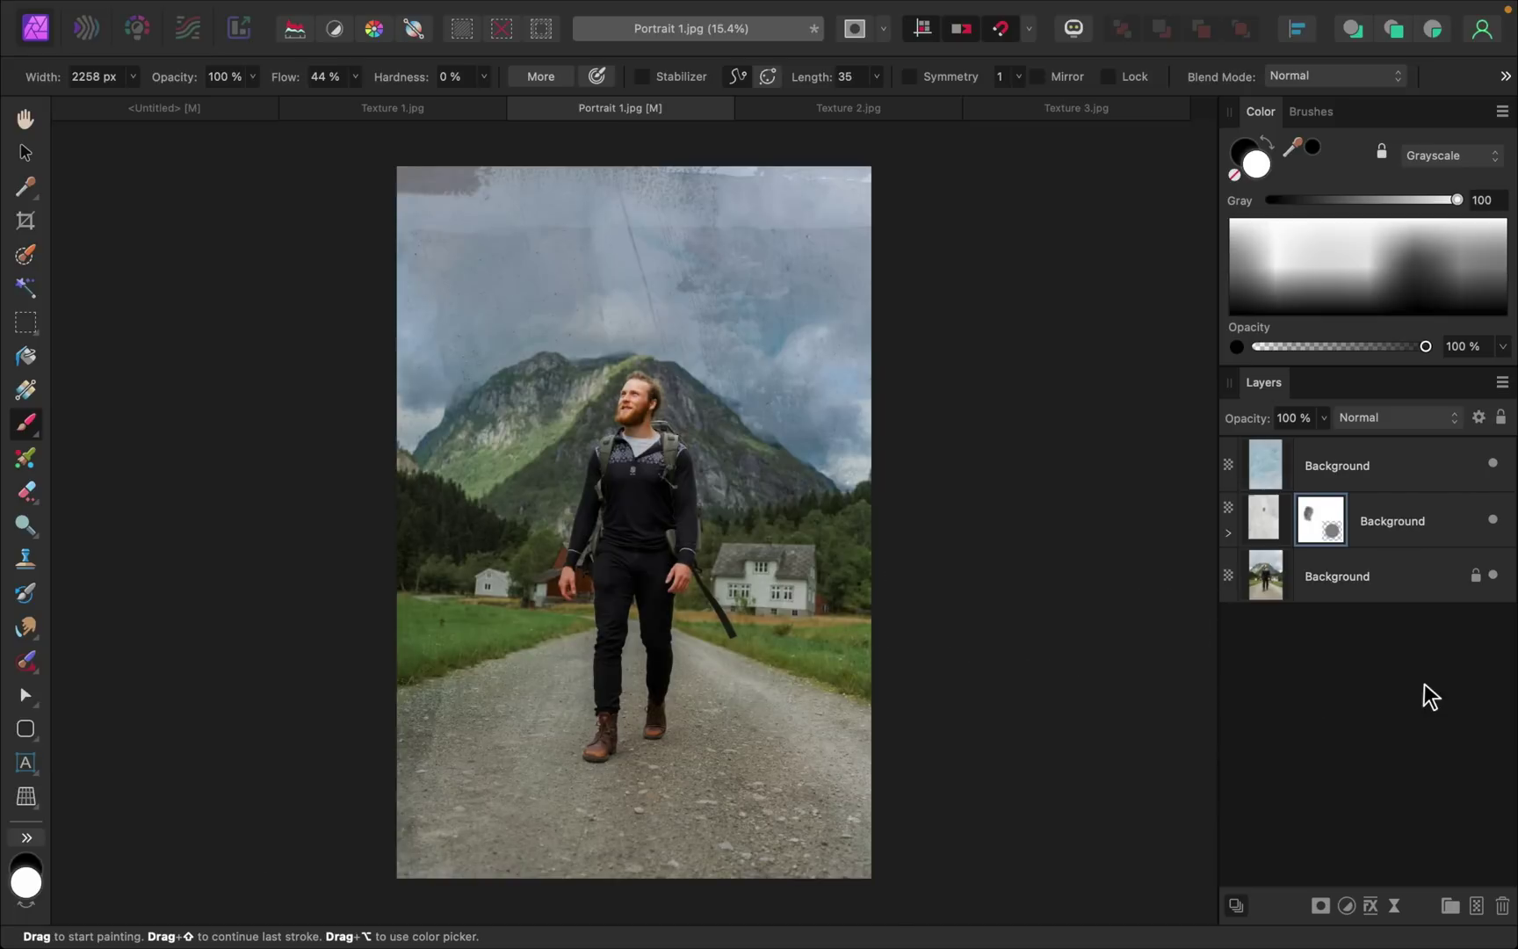
click(1397, 488)
shift+click(1399, 522)
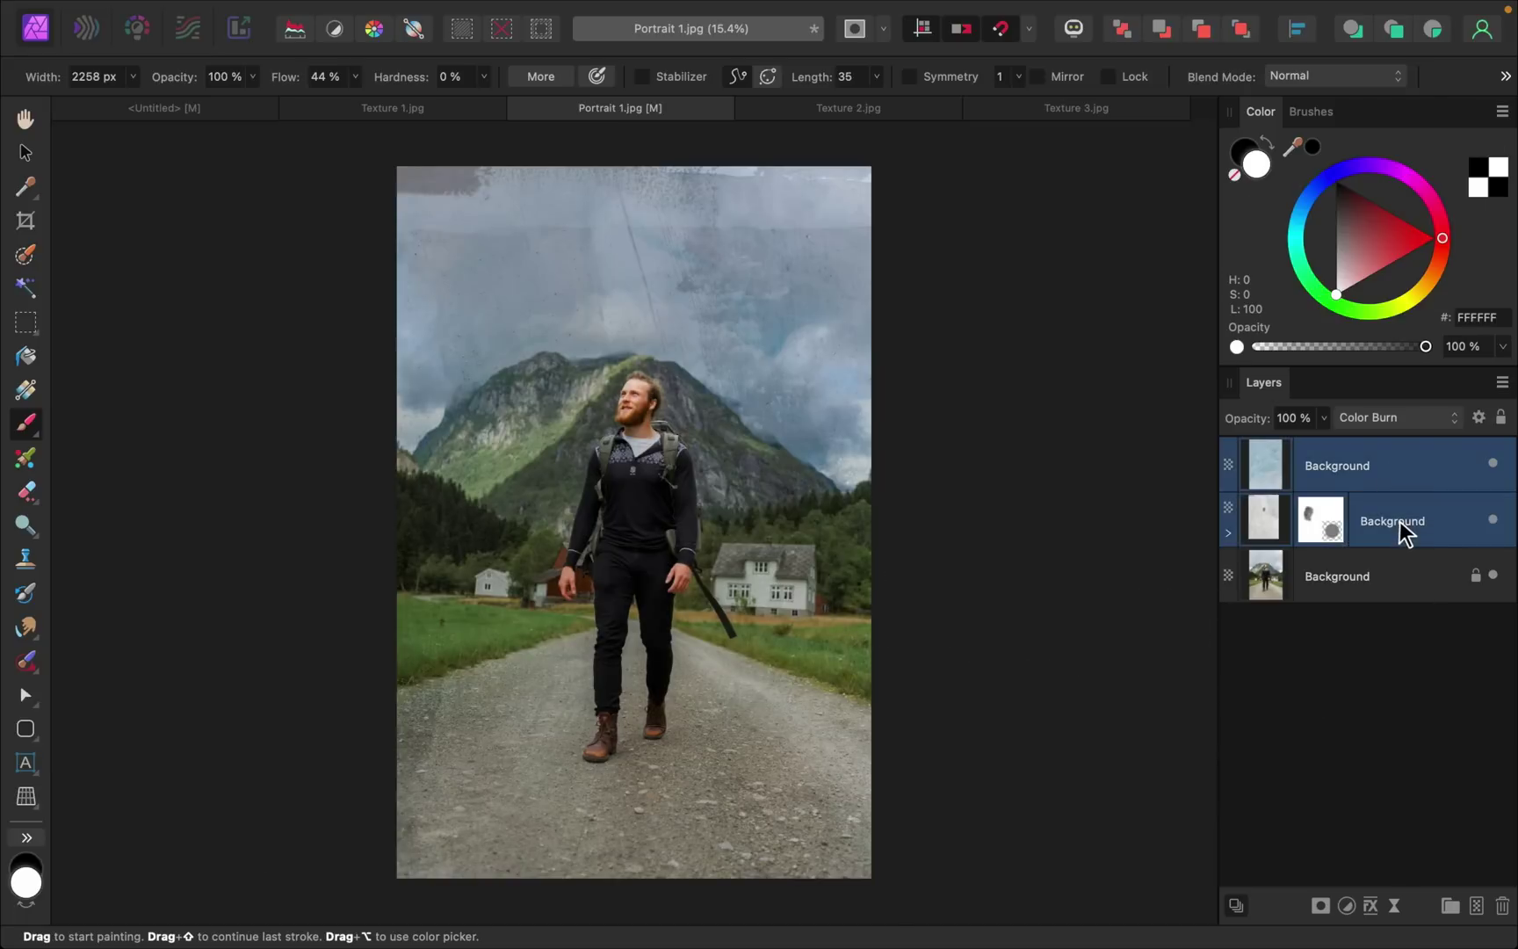
click(1494, 521)
click(1494, 521)
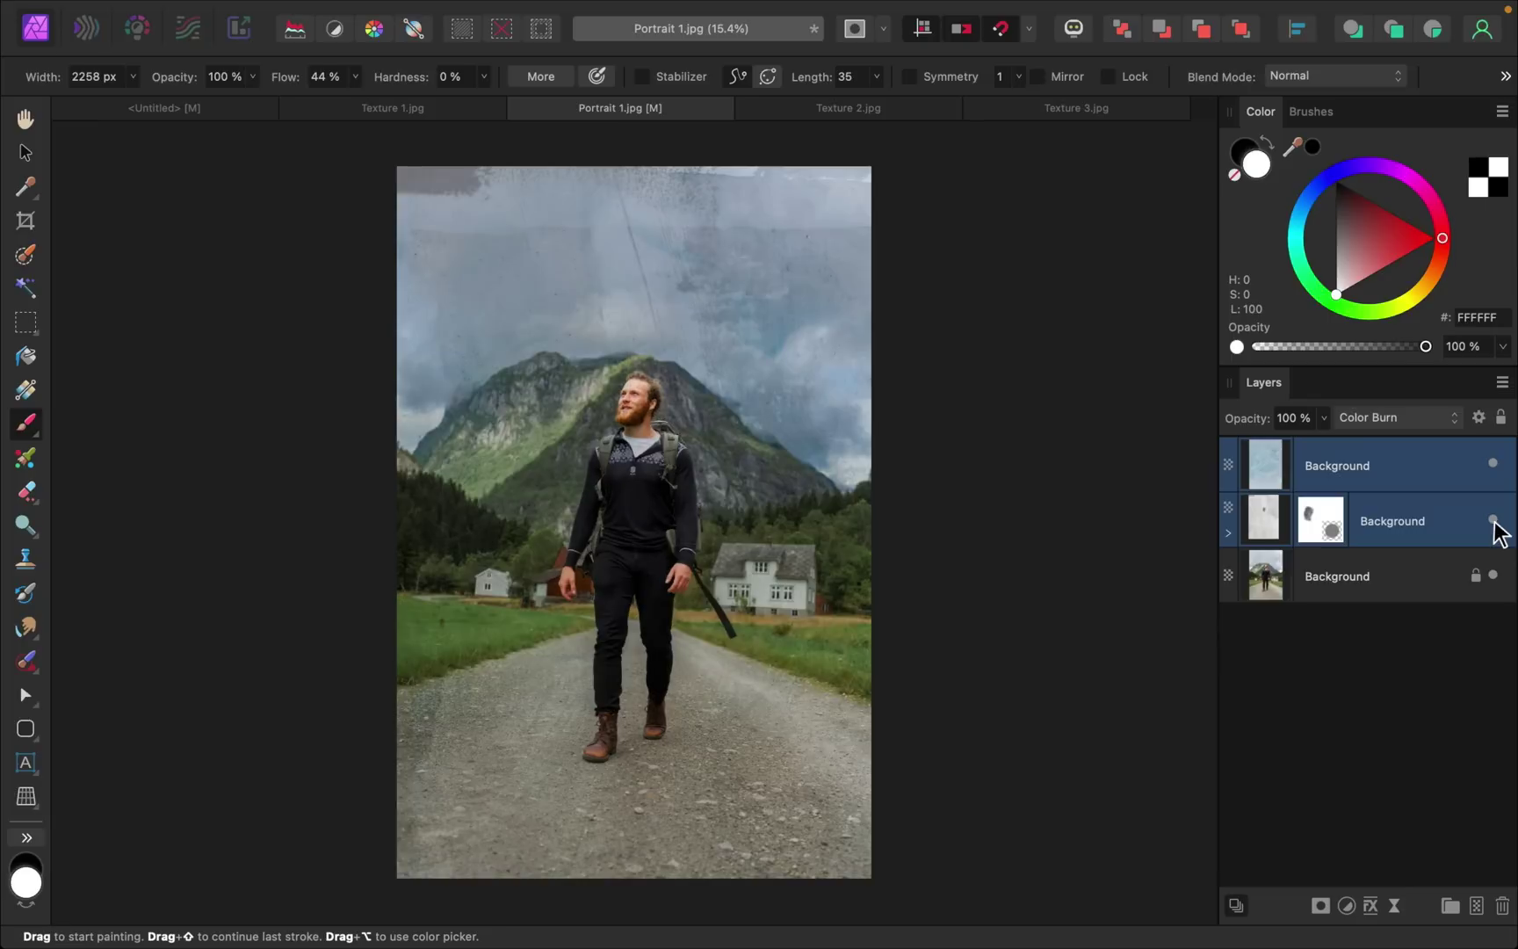